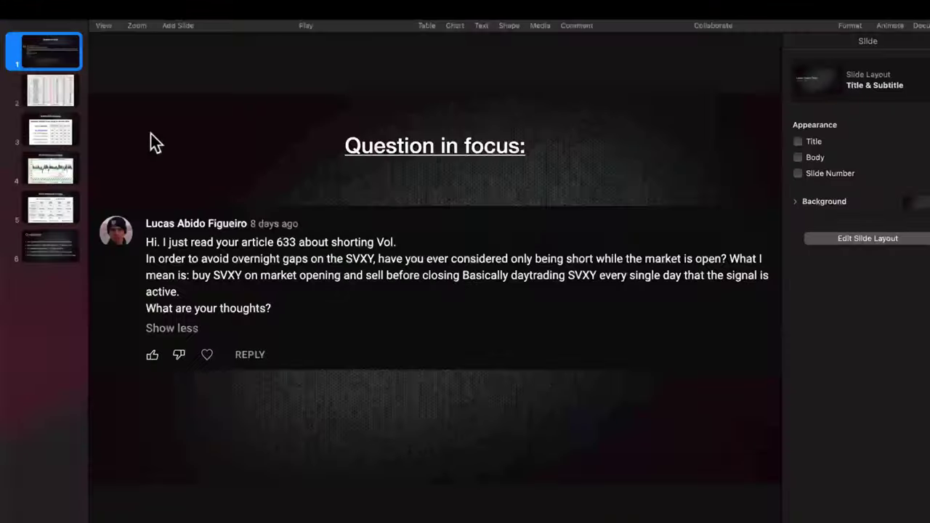
Review the slide with the question in focus and bring up the slide listing the largest 1-day VXX spikes.
{"action": "left_click", "coordinate": [57, 58]}
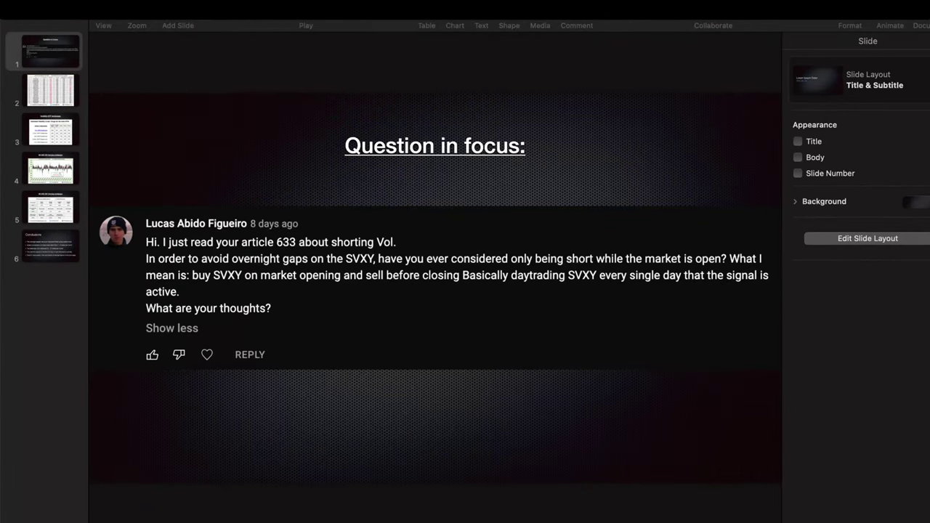
{"action": "left_click", "coordinate": [305, 458]}
{"action": "left_click", "coordinate": [442, 224]}
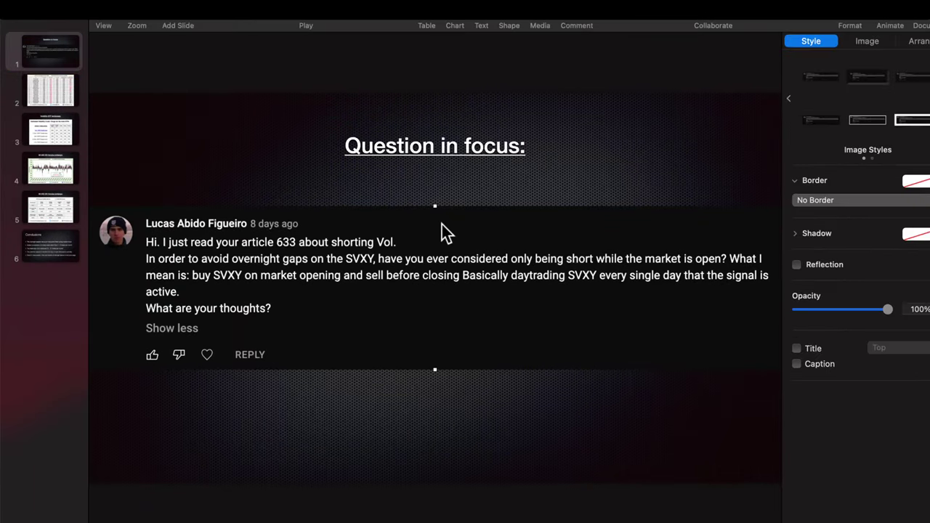
{"action": "left_click", "coordinate": [440, 181]}
{"action": "left_click", "coordinate": [134, 428]}
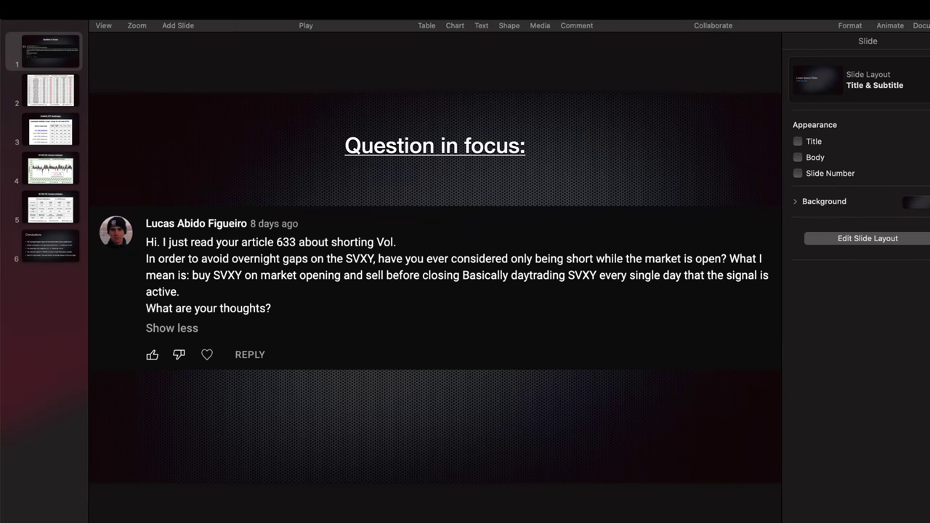
{"action": "left_click", "coordinate": [49, 93]}
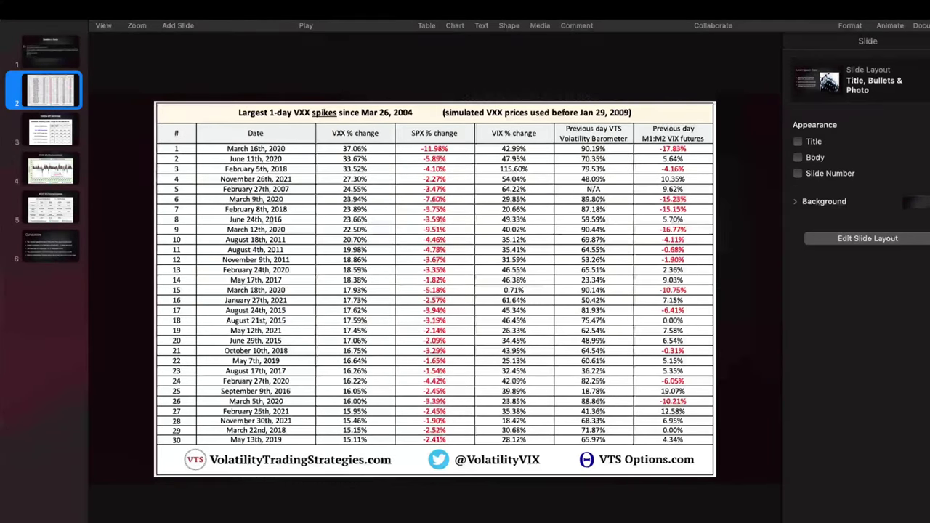
Switch to the Excel workbook and highlight the Open, High, Low and Close headers of the SPY data.
{"action": "left_click", "coordinate": [865, 515]}
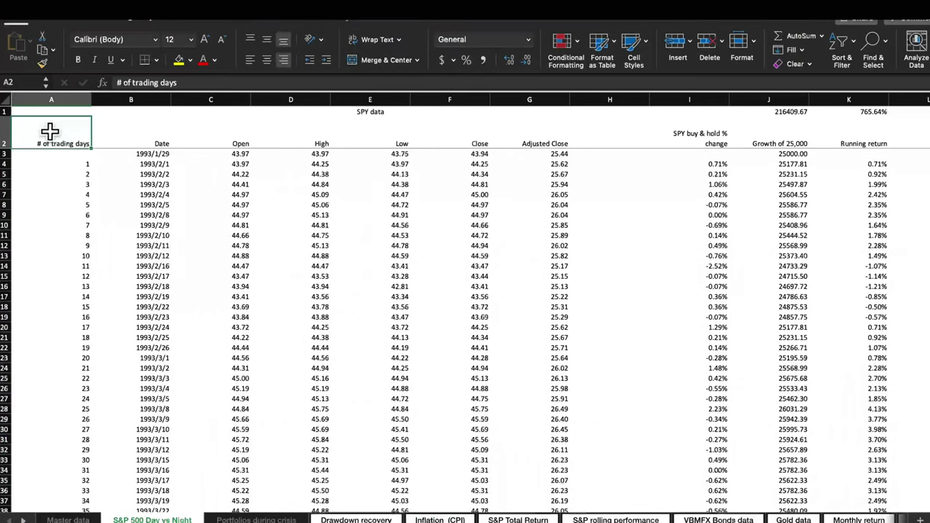
{"action": "left_click", "coordinate": [367, 114]}
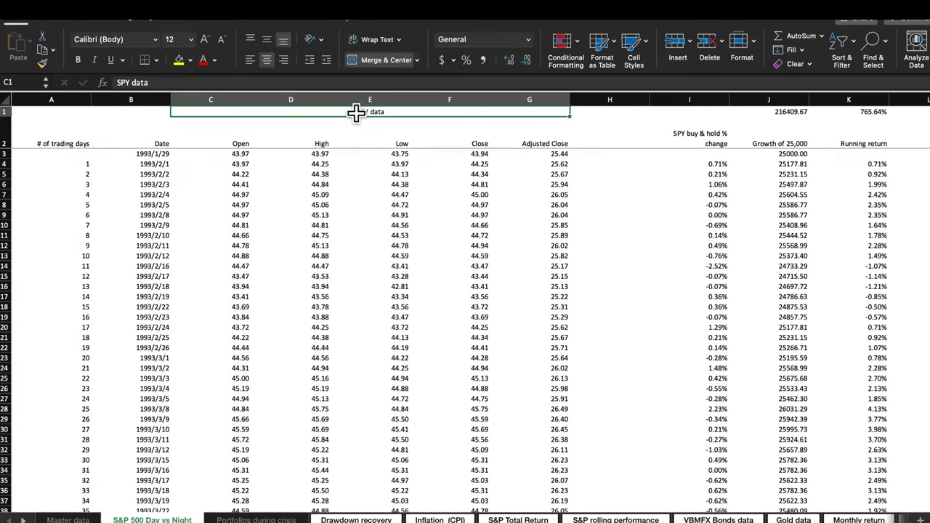
{"action": "left_click", "coordinate": [157, 154]}
{"action": "left_click_drag", "start_coordinate": [221, 142], "coordinate": [455, 138]}
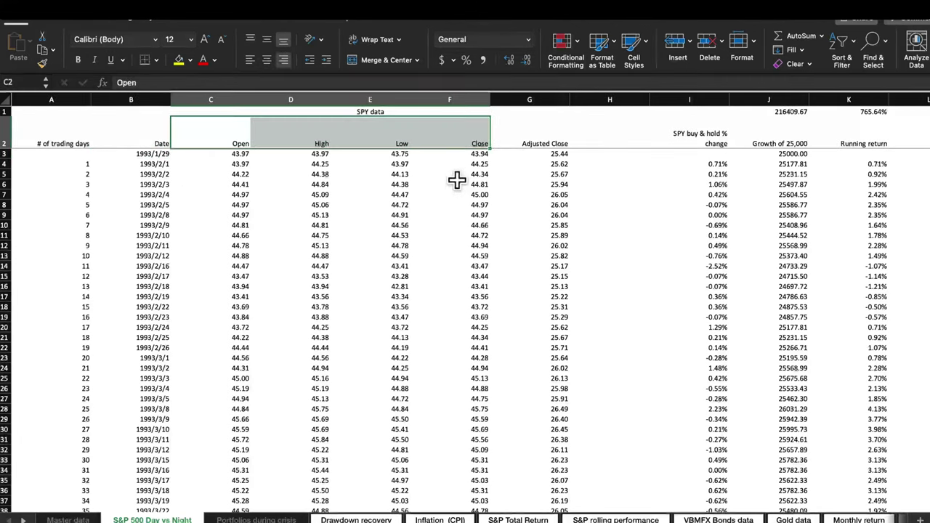
Highlight the header groups of the SPY buy & hold and SPY Open - close return calculations, from % return through Drawdown.
{"action": "scroll", "coordinate": [529, 185], "scroll_direction": "right", "scroll_amount": 3}
{"action": "scroll", "coordinate": [529, 186], "scroll_direction": "right", "scroll_amount": 1}
{"action": "left_click_drag", "start_coordinate": [471, 141], "coordinate": [713, 141]}
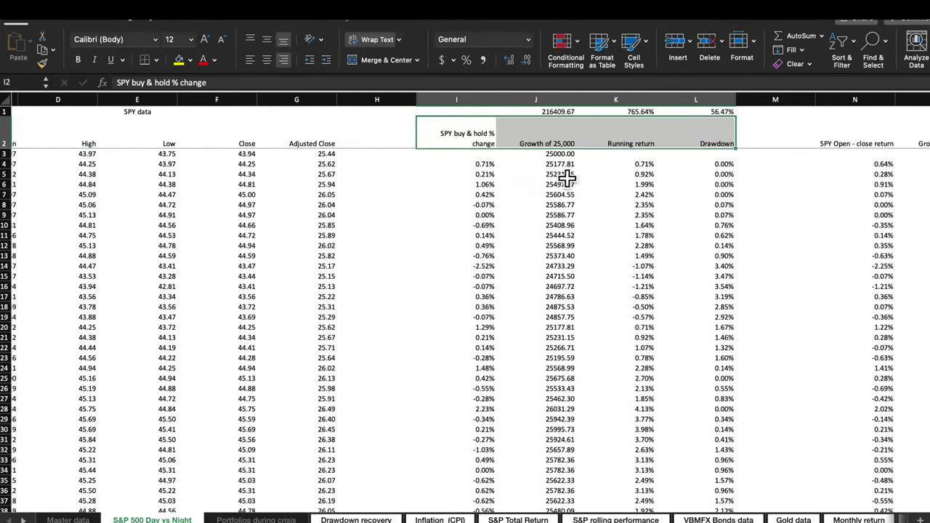
{"action": "scroll", "coordinate": [545, 185], "scroll_direction": "right", "scroll_amount": 6}
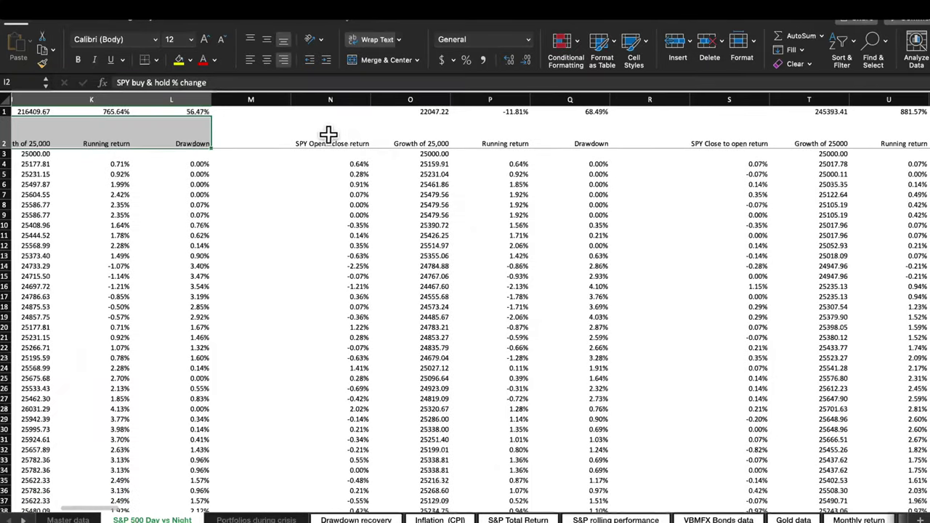
{"action": "left_click_drag", "start_coordinate": [327, 136], "coordinate": [563, 136]}
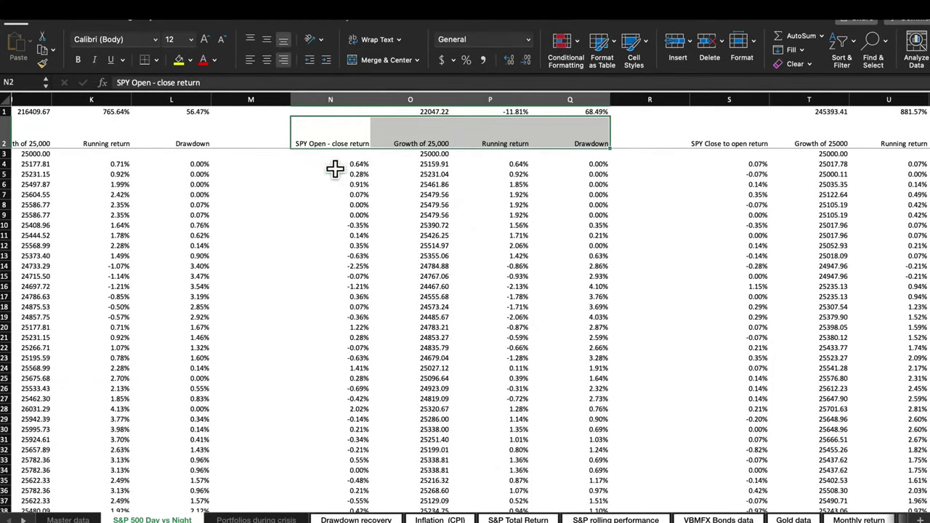
Inspect the SPY Open - close return formula in N4 and its source cells, close F4 and open C4.
{"action": "left_click", "coordinate": [338, 192]}
{"action": "left_click", "coordinate": [345, 166]}
{"action": "scroll", "coordinate": [344, 165], "scroll_direction": "left", "scroll_amount": 3}
{"action": "scroll", "coordinate": [345, 166], "scroll_direction": "left", "scroll_amount": 7}
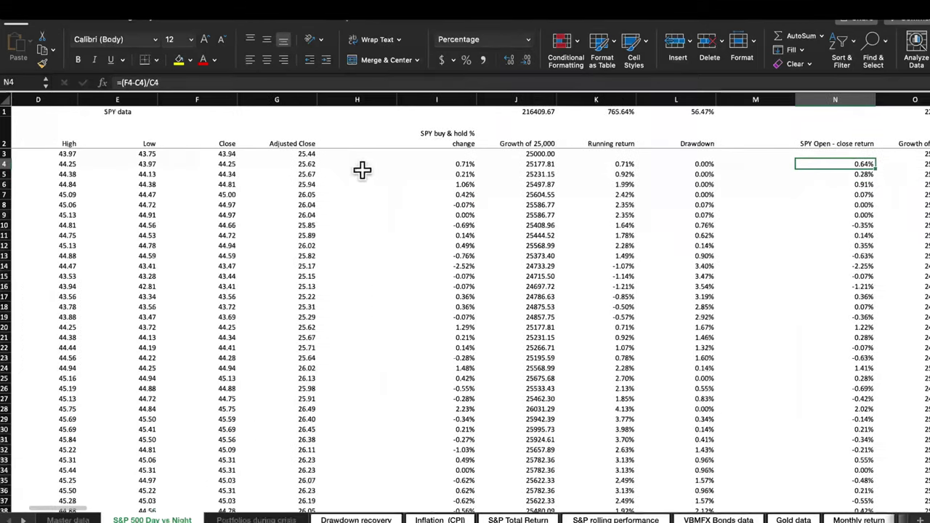
{"action": "left_click", "coordinate": [459, 164]}
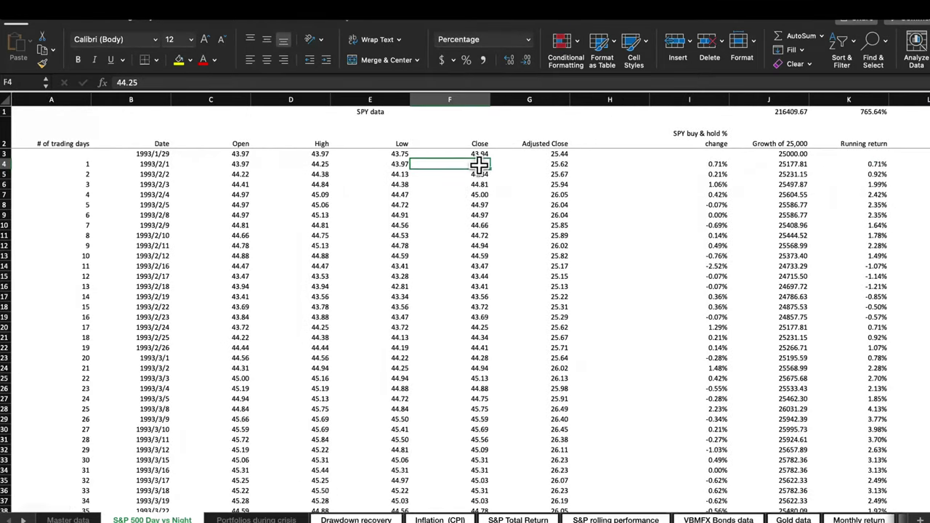
{"action": "left_click", "coordinate": [229, 164]}
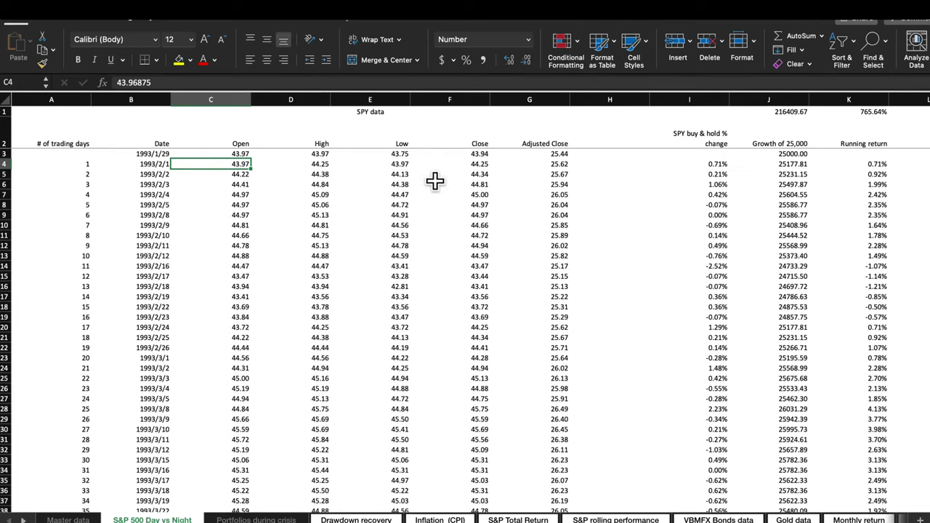
Inspect the SPY Close to open return formula in S4 and trace its source cells, previous close F3 and open C4.
{"action": "scroll", "coordinate": [495, 195], "scroll_direction": "right", "scroll_amount": 12}
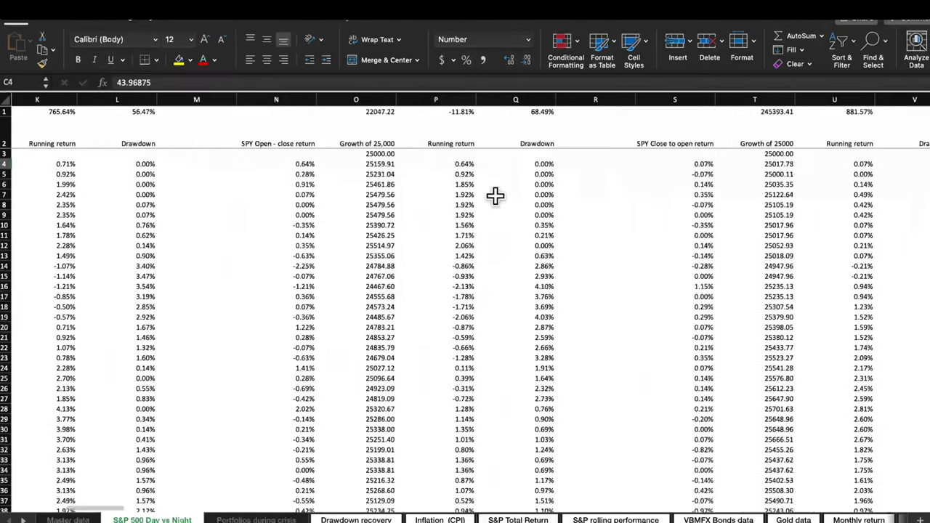
{"action": "left_click", "coordinate": [354, 134]}
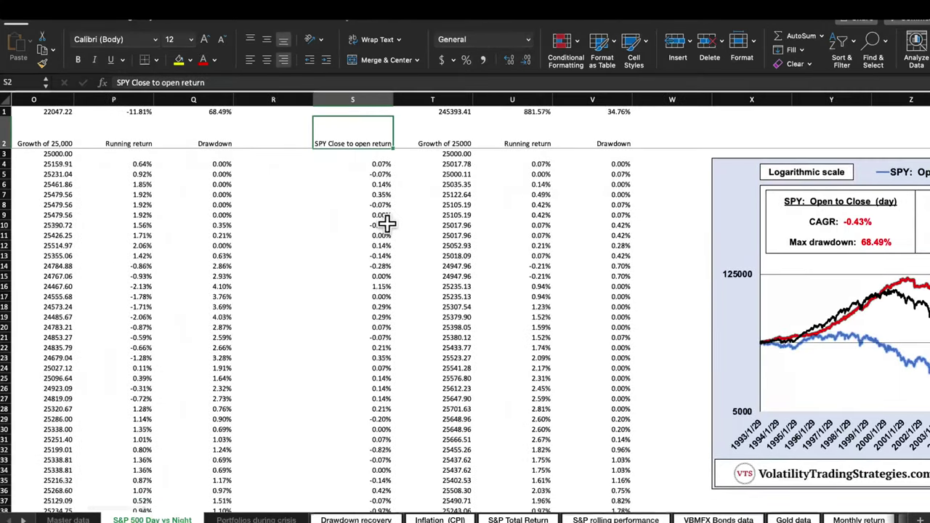
{"action": "left_click", "coordinate": [380, 165]}
{"action": "scroll", "coordinate": [380, 196], "scroll_direction": "left", "scroll_amount": 12}
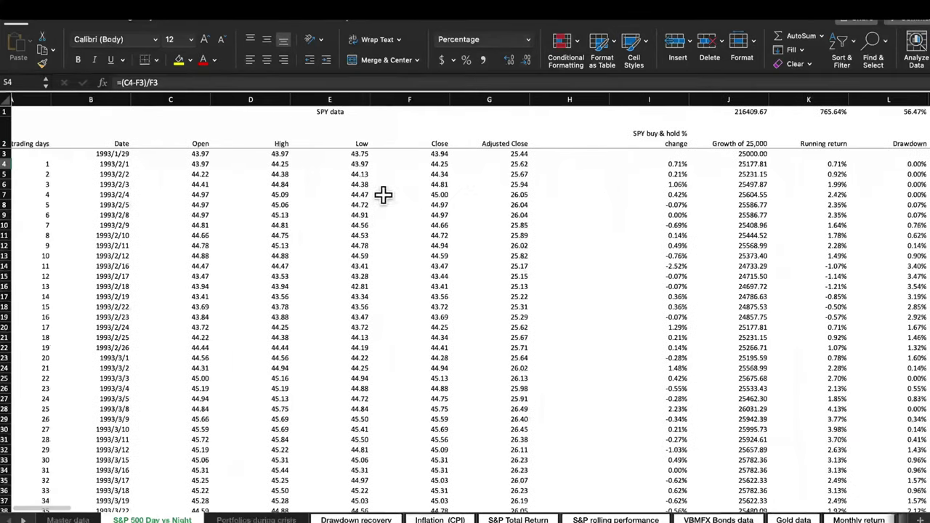
{"action": "left_click", "coordinate": [437, 153]}
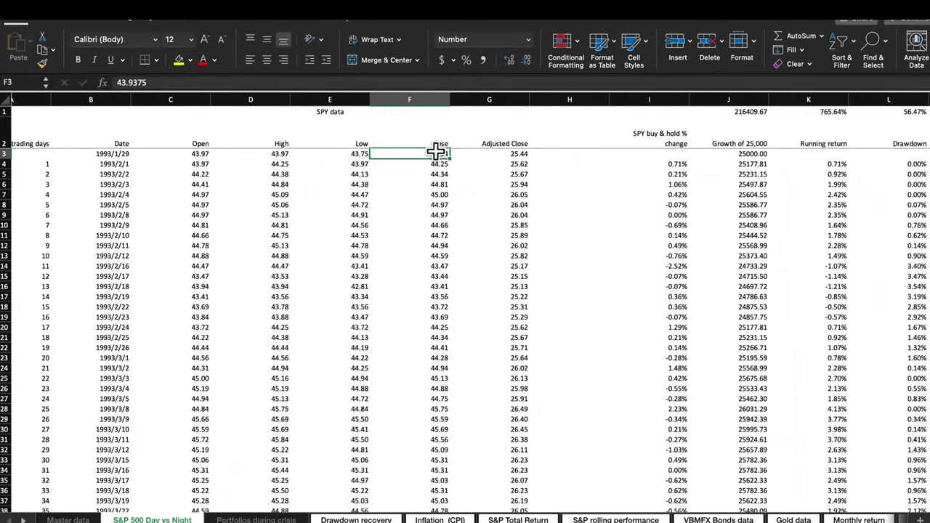
{"action": "left_click", "coordinate": [198, 163]}
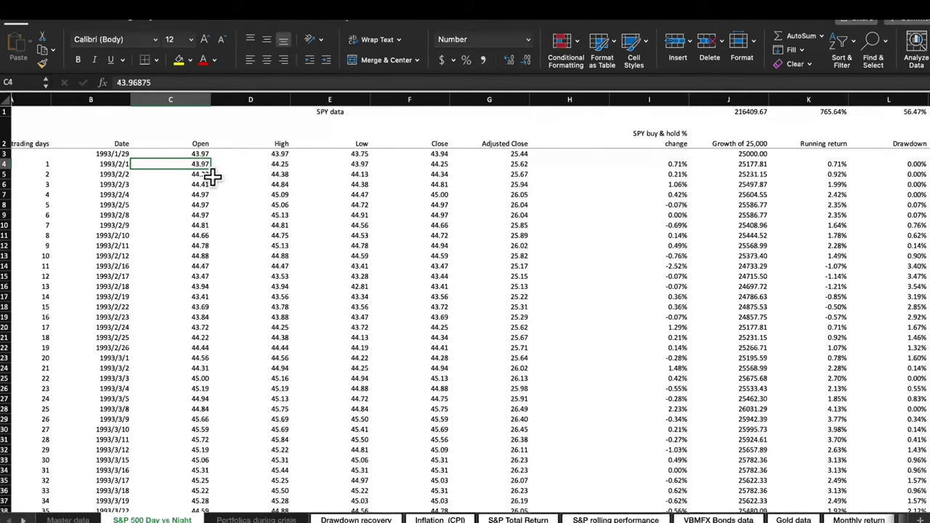
{"action": "left_click", "coordinate": [196, 174]}
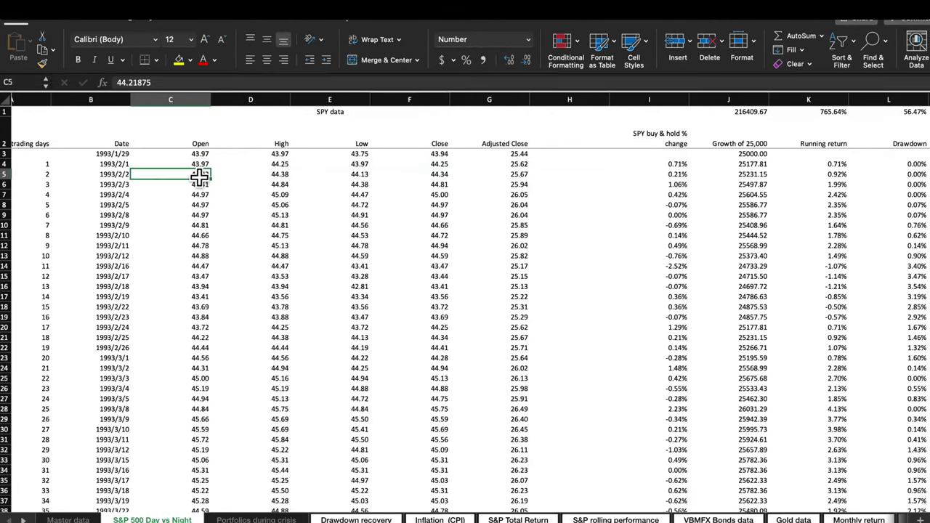
Examine the SPY day versus night chart and highlight the CAGR figures for Open to Close, Close to Open and Buy & Hold.
{"action": "scroll", "coordinate": [460, 247], "scroll_direction": "right", "scroll_amount": 10}
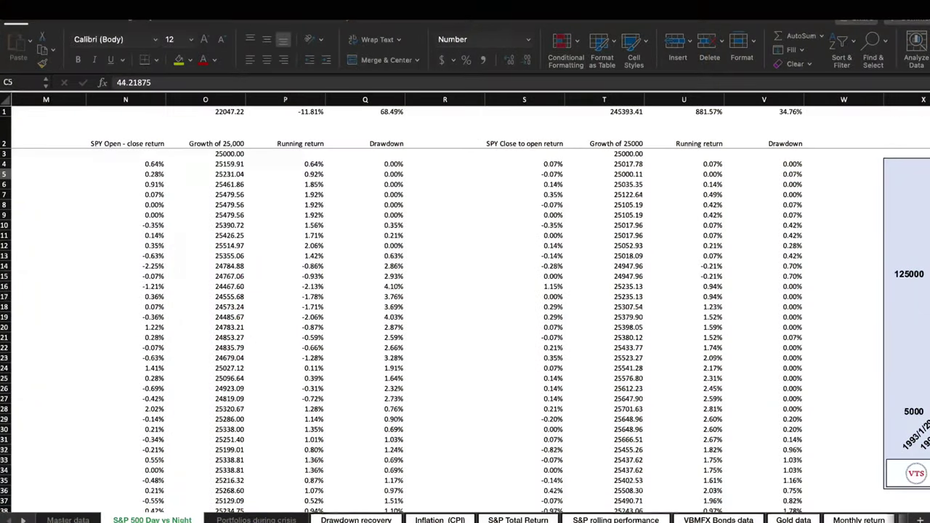
{"action": "left_click", "coordinate": [514, 267]}
{"action": "scroll", "coordinate": [514, 269], "scroll_direction": "right", "scroll_amount": 10}
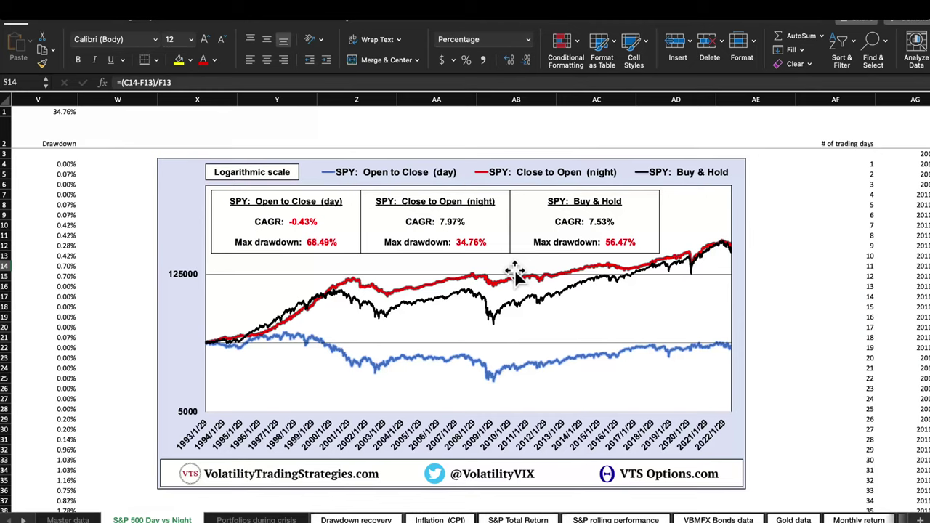
{"action": "scroll", "coordinate": [515, 272], "scroll_direction": "left", "scroll_amount": 2}
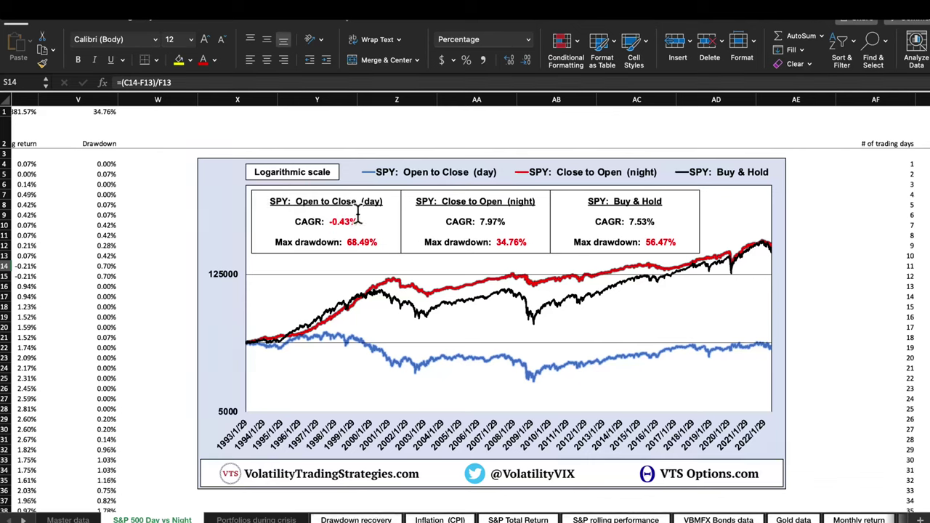
{"action": "left_click_drag", "start_coordinate": [333, 221], "coordinate": [358, 221]}
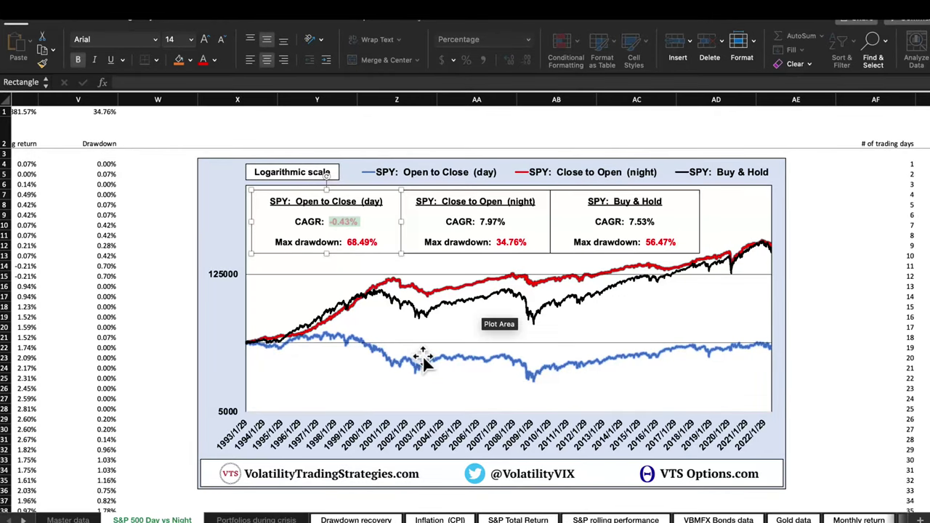
{"action": "mouse_move", "coordinate": [500, 358]}
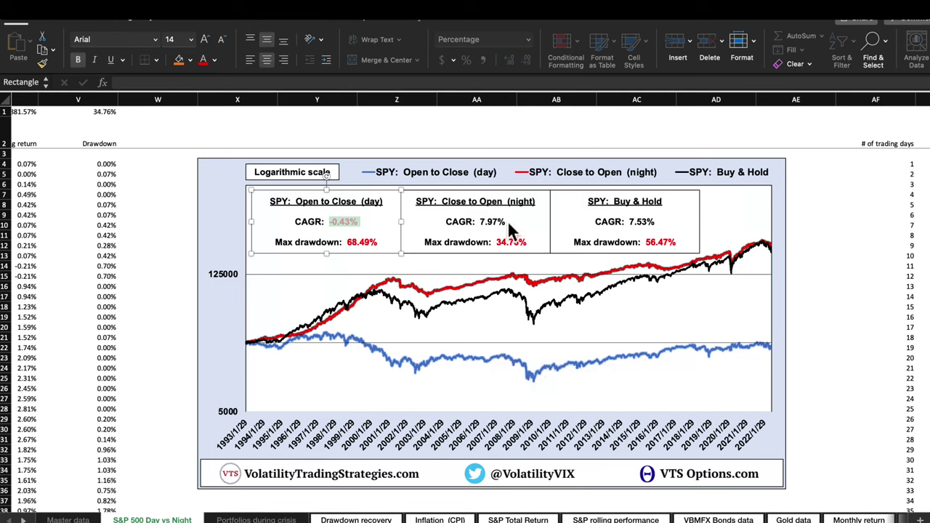
{"action": "double_click", "coordinate": [486, 221]}
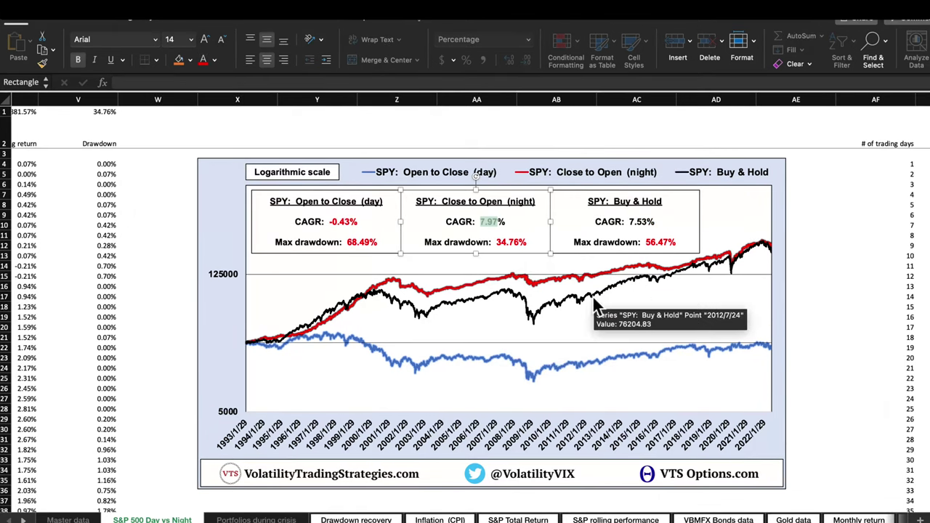
{"action": "left_click_drag", "start_coordinate": [629, 221], "coordinate": [660, 221]}
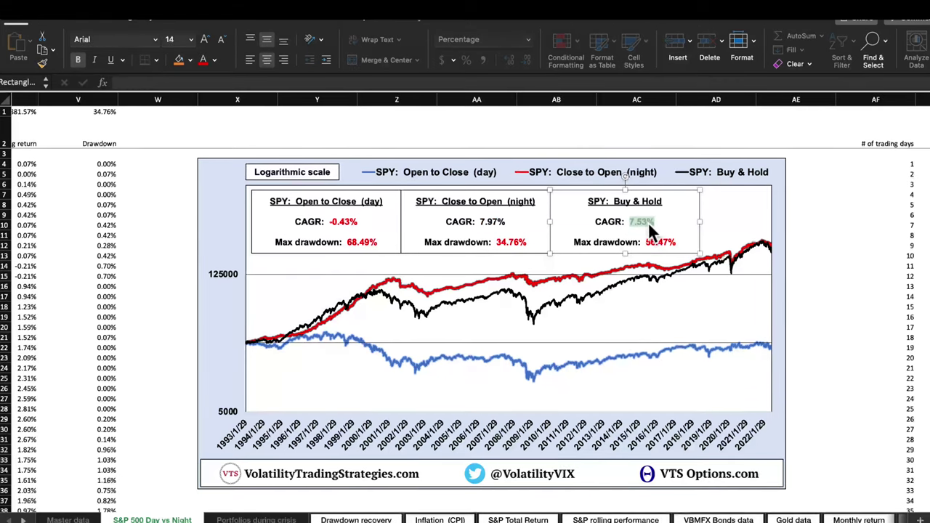
Highlight the SPY Buy & Hold max drawdown, compare it with the chart lines, and deselect the text box.
{"action": "left_click_drag", "start_coordinate": [645, 242], "coordinate": [679, 242]}
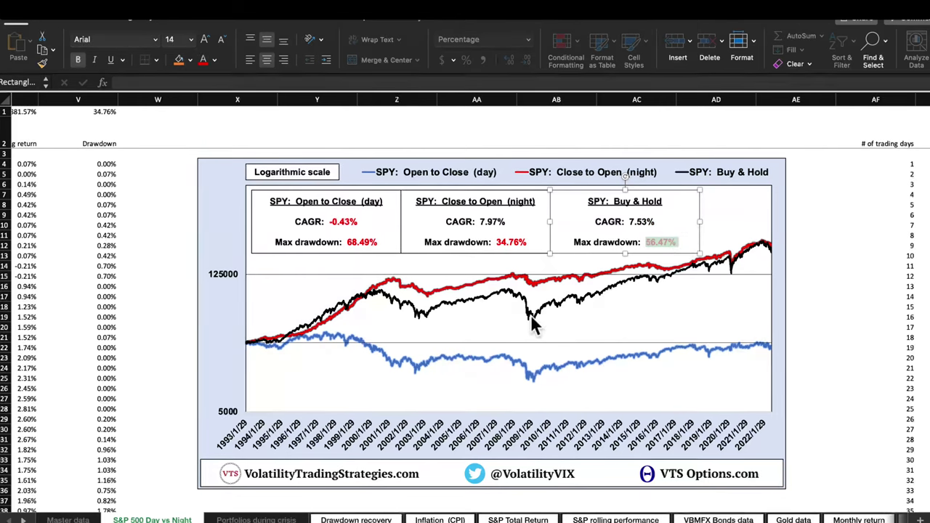
{"action": "mouse_move", "coordinate": [533, 325]}
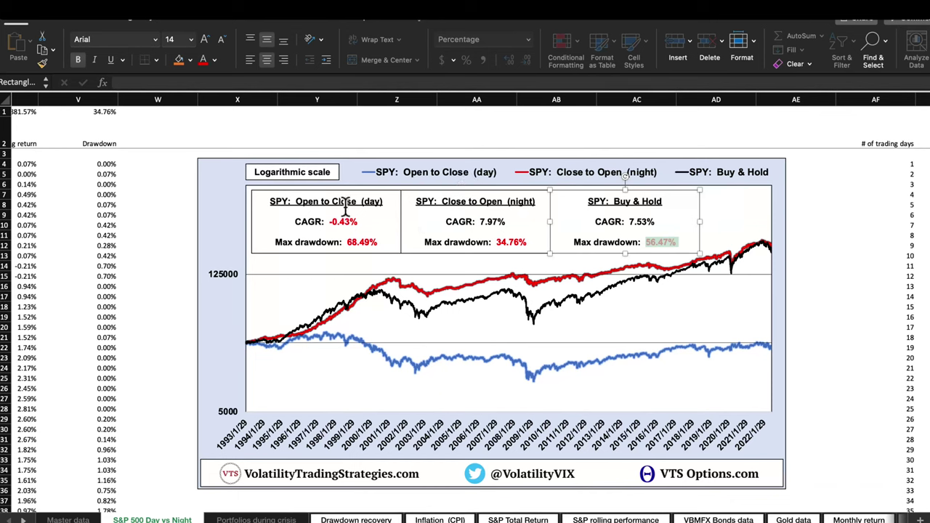
{"action": "left_click", "coordinate": [93, 137]}
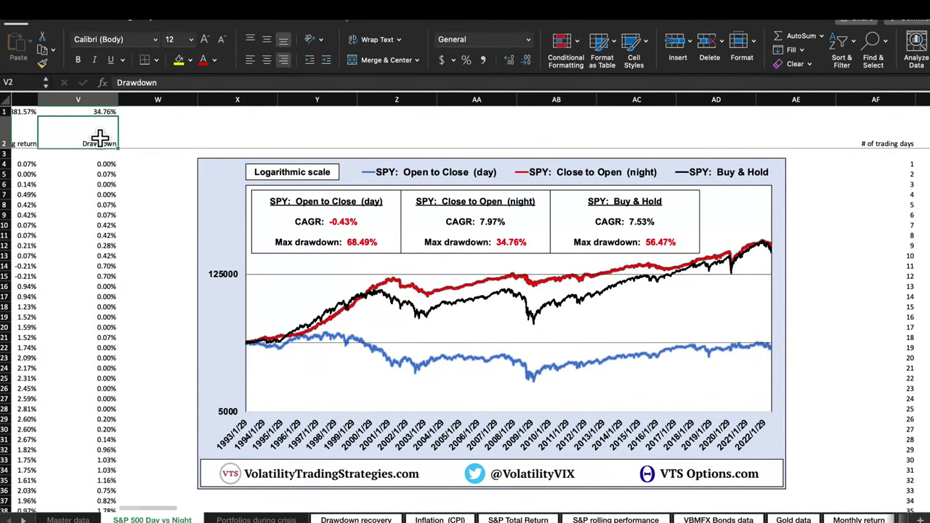
{"action": "mouse_move", "coordinate": [567, 306]}
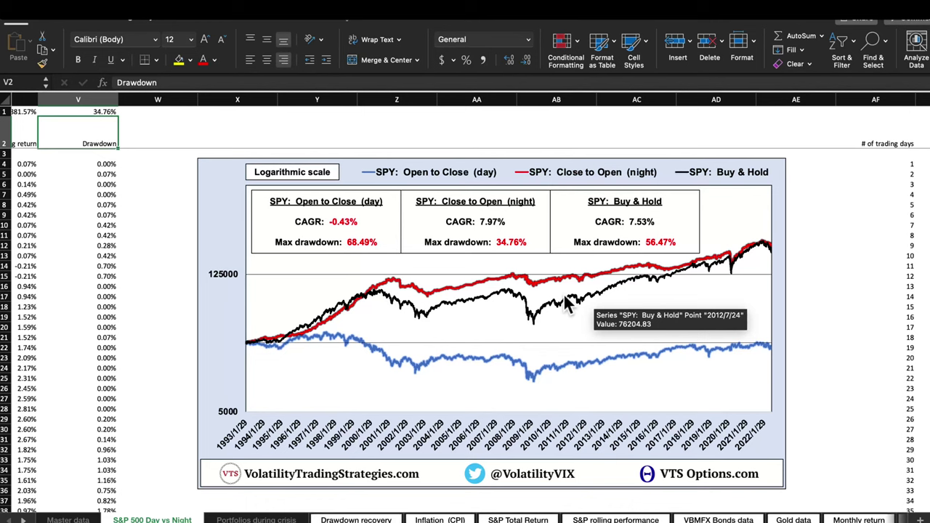
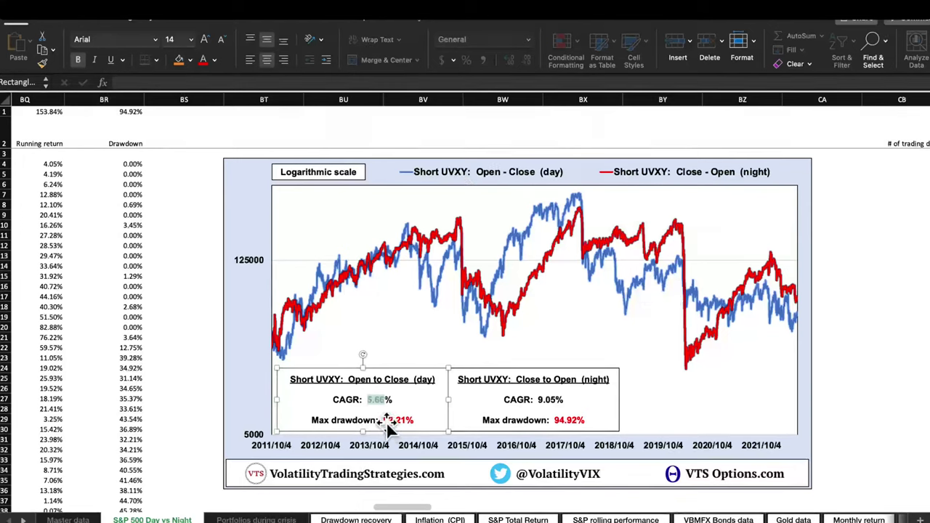
Highlight the Short UVXY Open to Close max drawdown and consult the largest VXX spikes slide in Keynote before returning to the chart.
{"action": "left_click_drag", "start_coordinate": [388, 420], "coordinate": [402, 422]}
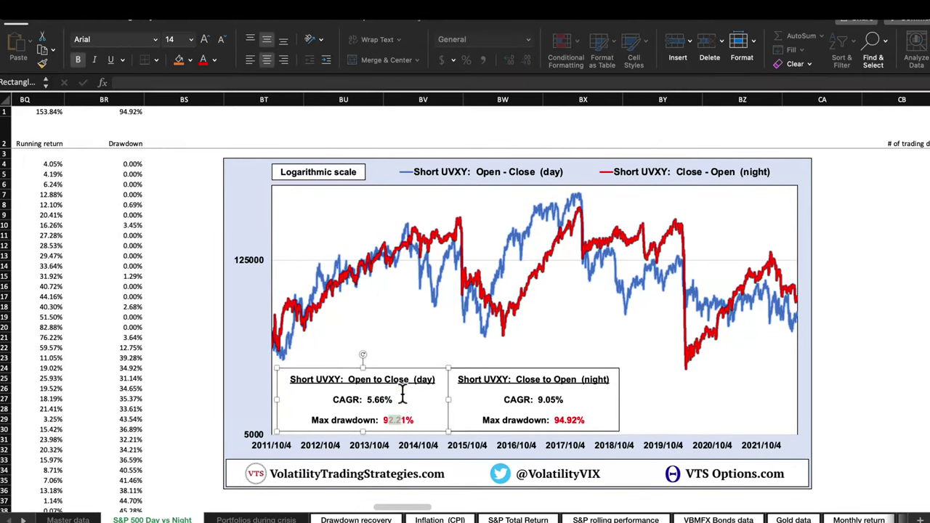
{"action": "left_click", "coordinate": [378, 396]}
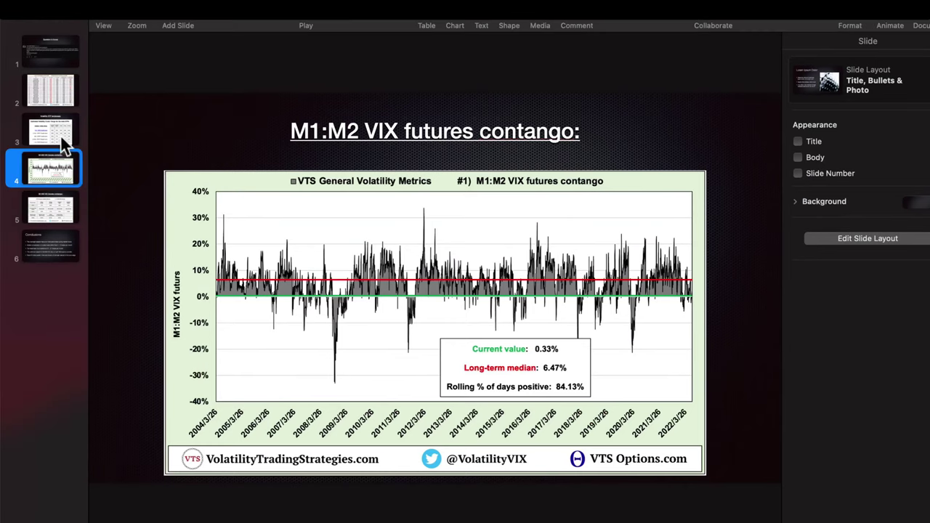
{"action": "left_click", "coordinate": [61, 102]}
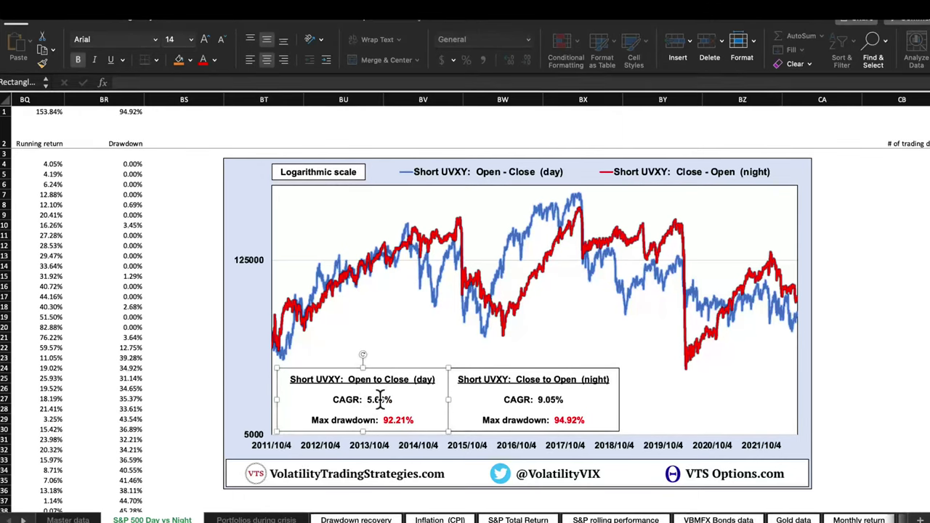
{"action": "left_click", "coordinate": [121, 137]}
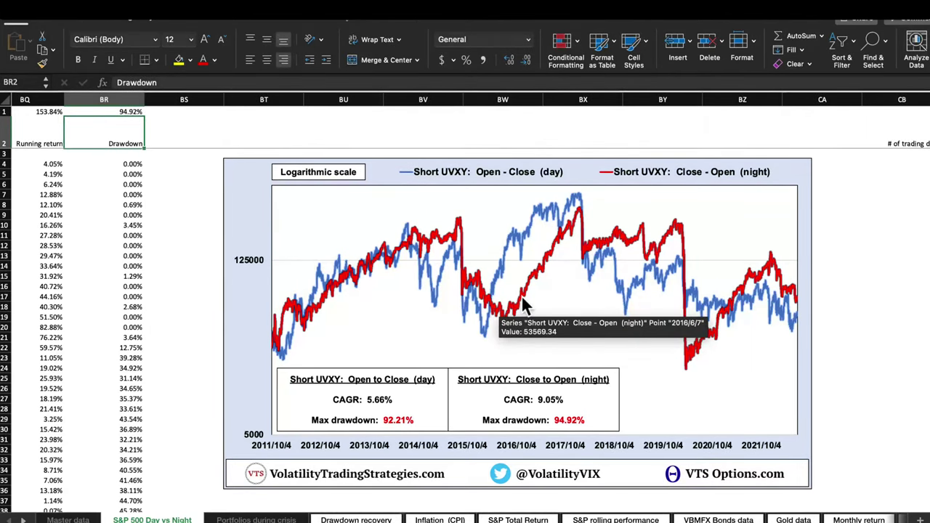
Locate the UVXY data block, select its header, and highlight the M1 and M2 VIX future column headers.
{"action": "scroll", "coordinate": [522, 294], "scroll_direction": "right", "scroll_amount": 3}
{"action": "scroll", "coordinate": [522, 294], "scroll_direction": "right", "scroll_amount": 7}
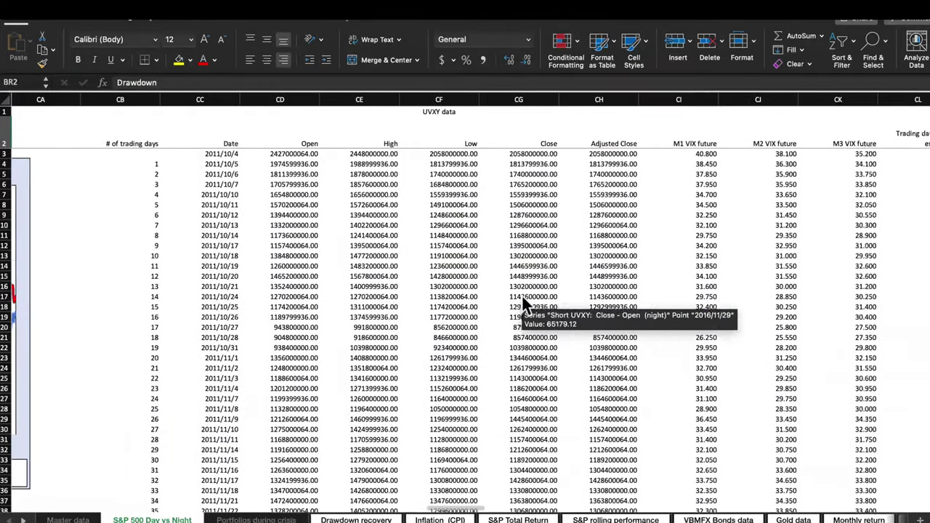
{"action": "left_click", "coordinate": [435, 112]}
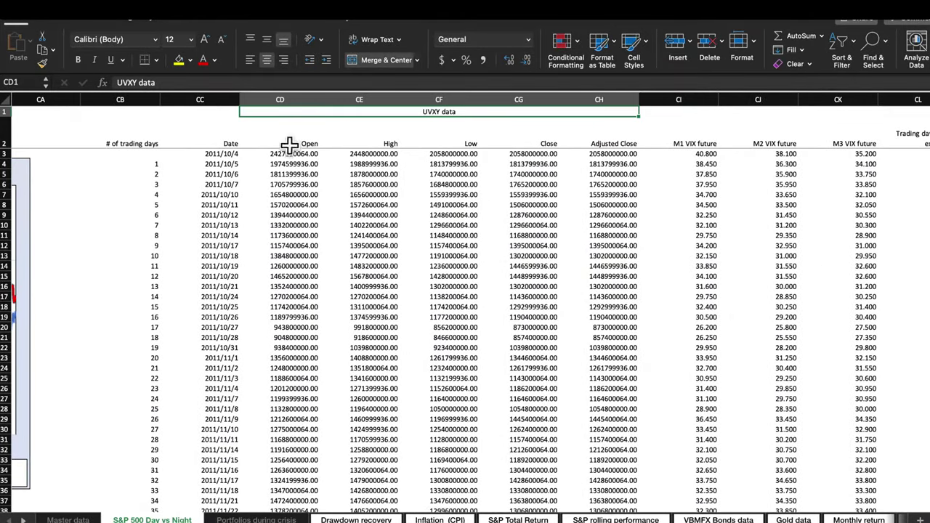
{"action": "scroll", "coordinate": [329, 247], "scroll_direction": "right", "scroll_amount": 3}
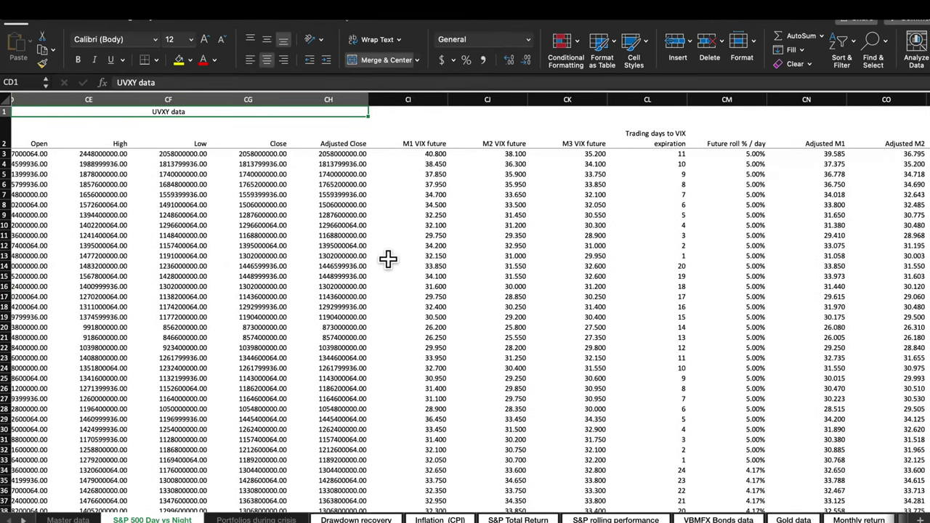
{"action": "scroll", "coordinate": [386, 257], "scroll_direction": "right", "scroll_amount": 1}
{"action": "scroll", "coordinate": [422, 273], "scroll_direction": "right", "scroll_amount": 1}
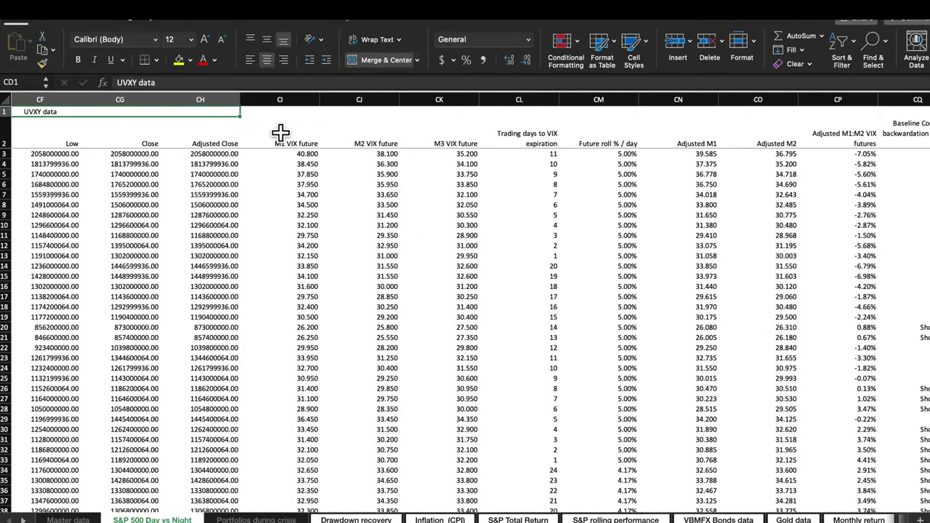
{"action": "left_click_drag", "start_coordinate": [278, 135], "coordinate": [375, 132]}
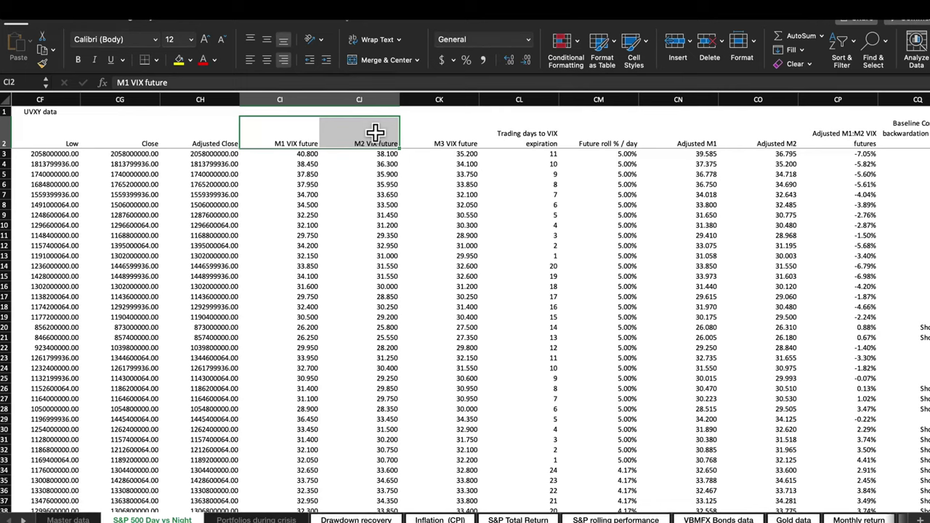
{"action": "left_click", "coordinate": [468, 237]}
Consult the VIX futures term structure on VIX Central in the browser and return to the VIX futures columns in Excel.
{"action": "scroll", "coordinate": [467, 239], "scroll_direction": "right", "scroll_amount": 2}
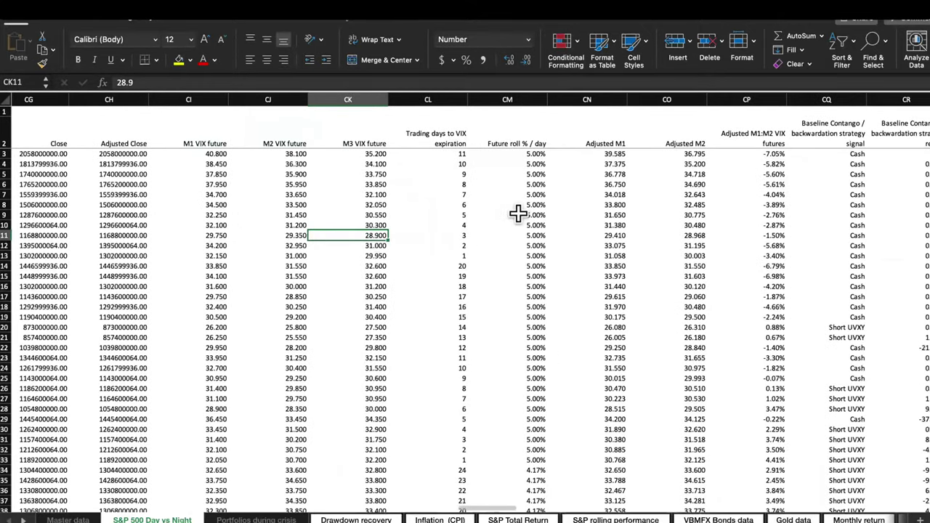
{"action": "scroll", "coordinate": [518, 212], "scroll_direction": "right", "scroll_amount": 2}
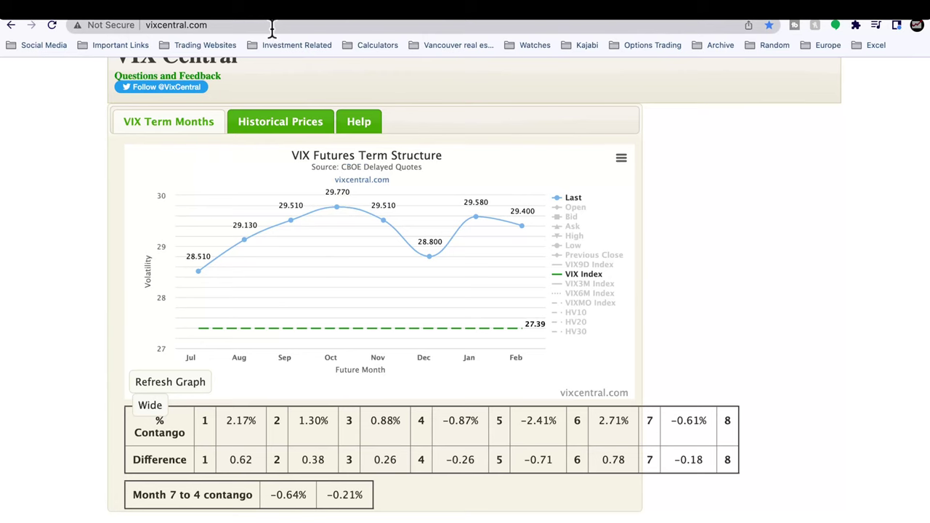
{"action": "mouse_move", "coordinate": [220, 265]}
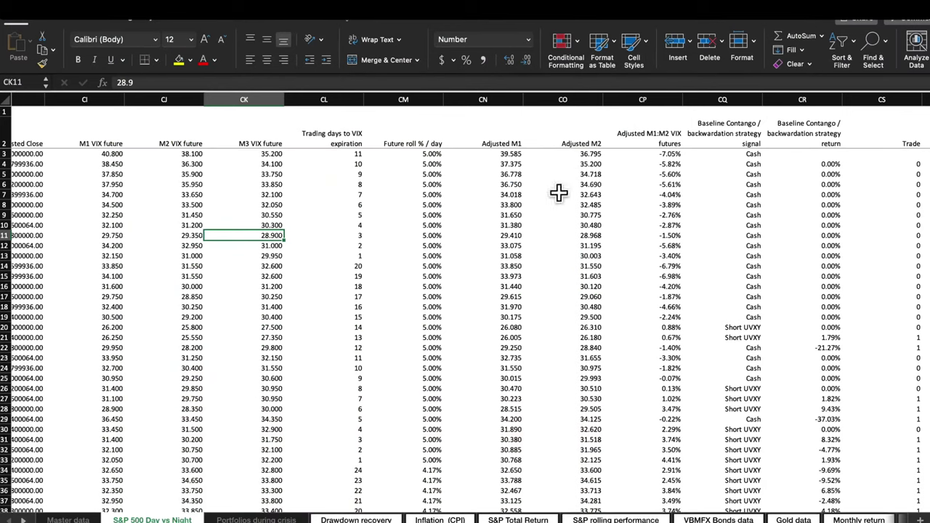
Inspect the row 3 cells for Adjusted M1, Adjusted M2, the Adjusted M1:M2 VIX futures formula and the baseline strategy signal formula.
{"action": "left_click", "coordinate": [515, 153]}
{"action": "left_click", "coordinate": [582, 153]}
{"action": "left_click", "coordinate": [672, 154]}
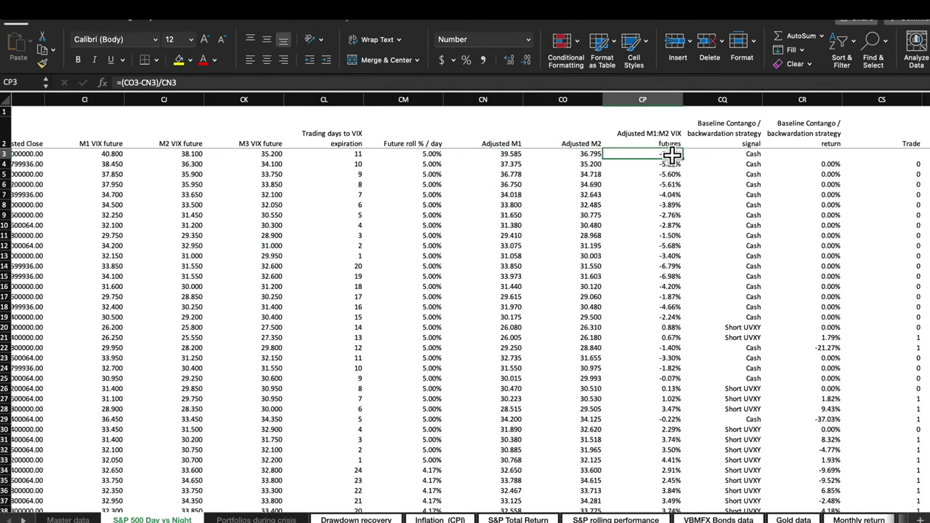
{"action": "left_click", "coordinate": [727, 154]}
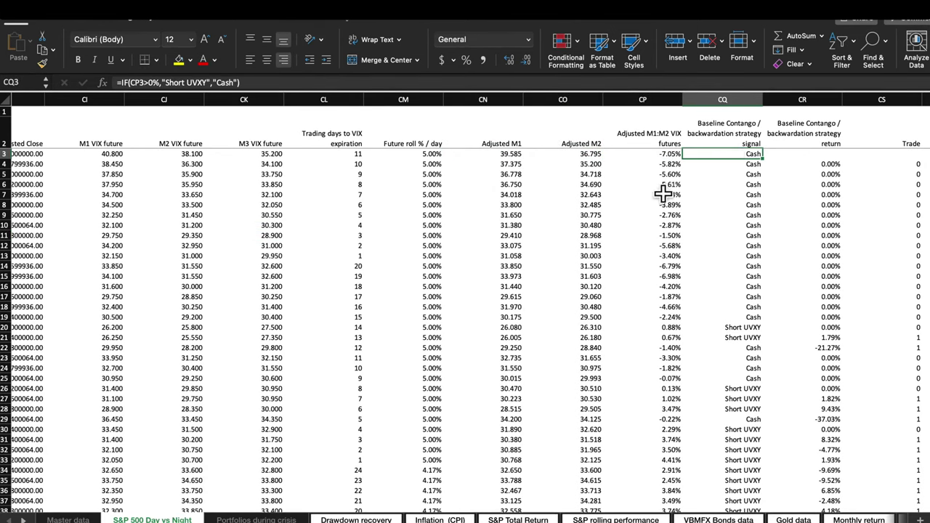
Highlight the Adjusted M1:M2 VIX futures values in CP3:CP29 and select the column header in CP2.
{"action": "scroll", "coordinate": [663, 193], "scroll_direction": "right", "scroll_amount": 2}
{"action": "left_click_drag", "start_coordinate": [420, 154], "coordinate": [570, 422]}
{"action": "left_click", "coordinate": [557, 133]}
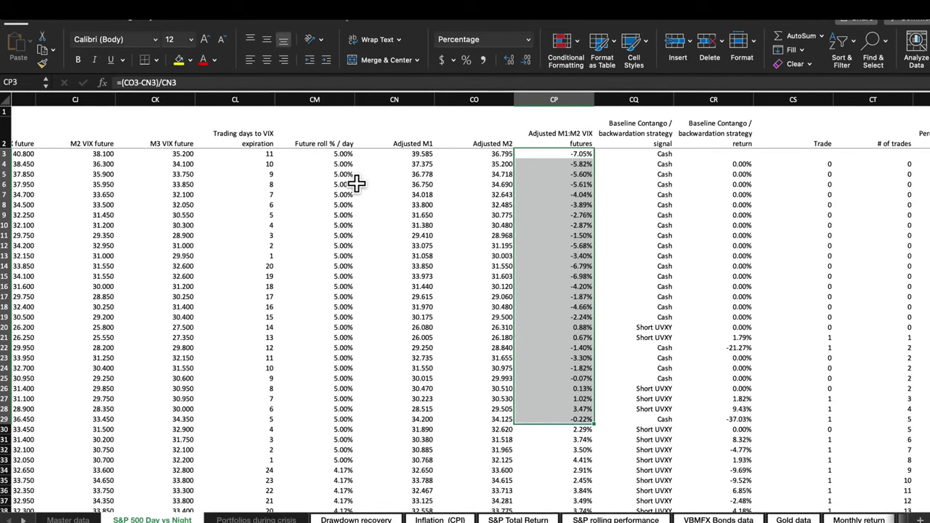
{"action": "left_click", "coordinate": [545, 143]}
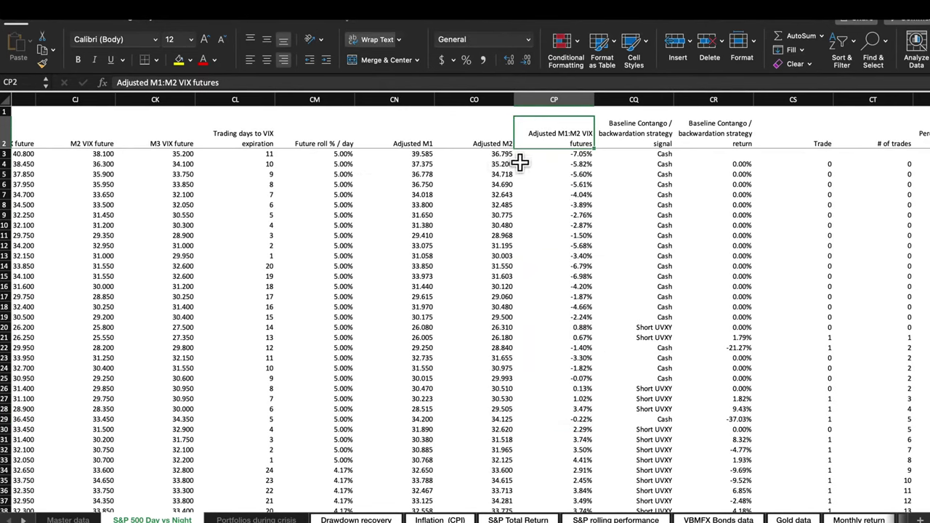
Inspect the baseline contango/backwardation strategy signal formula in CQ3 and the strategy return formula in CR4.
{"action": "scroll", "coordinate": [530, 255], "scroll_direction": "right", "scroll_amount": 5}
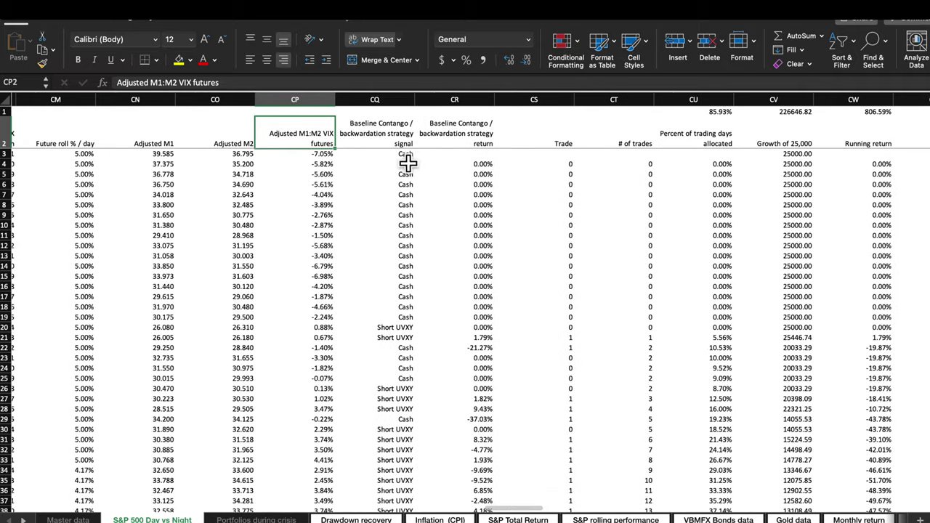
{"action": "left_click", "coordinate": [403, 154]}
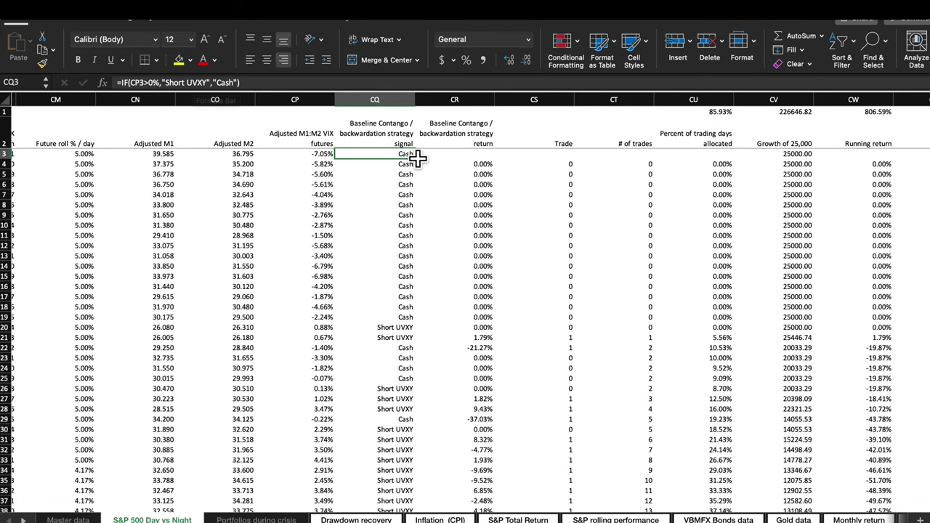
{"action": "left_click", "coordinate": [473, 164]}
Examine the chart of short UVXY when Adjusted M1:M2 exceeds 0%, highlight its CAGR and max drawdown, and deselect the text box.
{"action": "scroll", "coordinate": [473, 166], "scroll_direction": "right", "scroll_amount": 10}
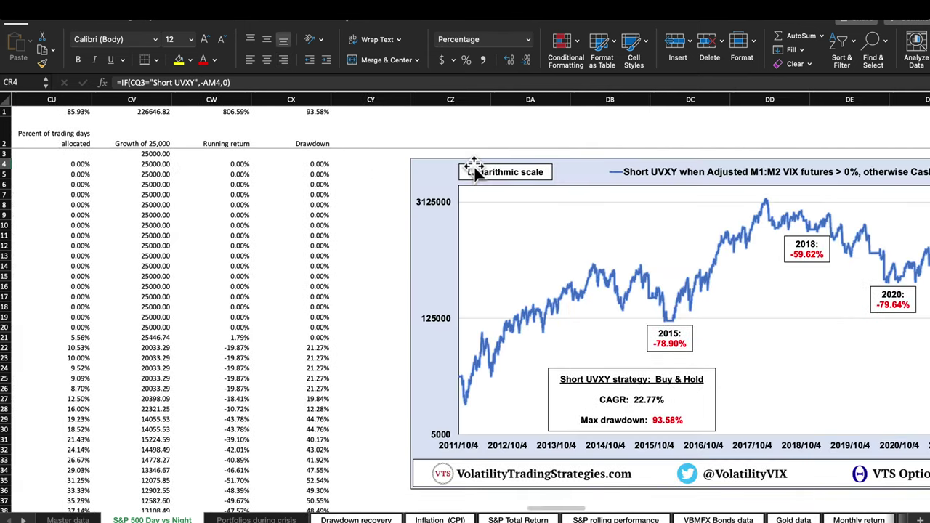
{"action": "scroll", "coordinate": [474, 165], "scroll_direction": "right", "scroll_amount": 3}
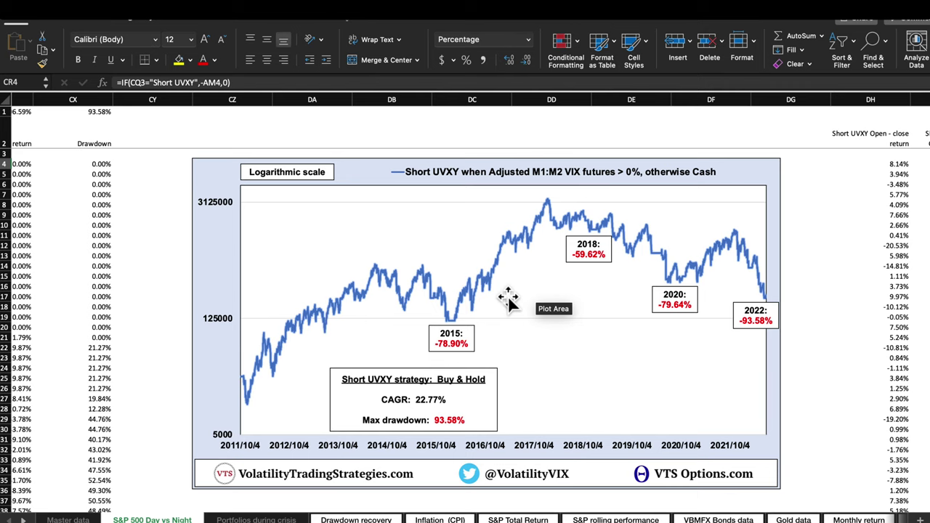
{"action": "mouse_move", "coordinate": [354, 293]}
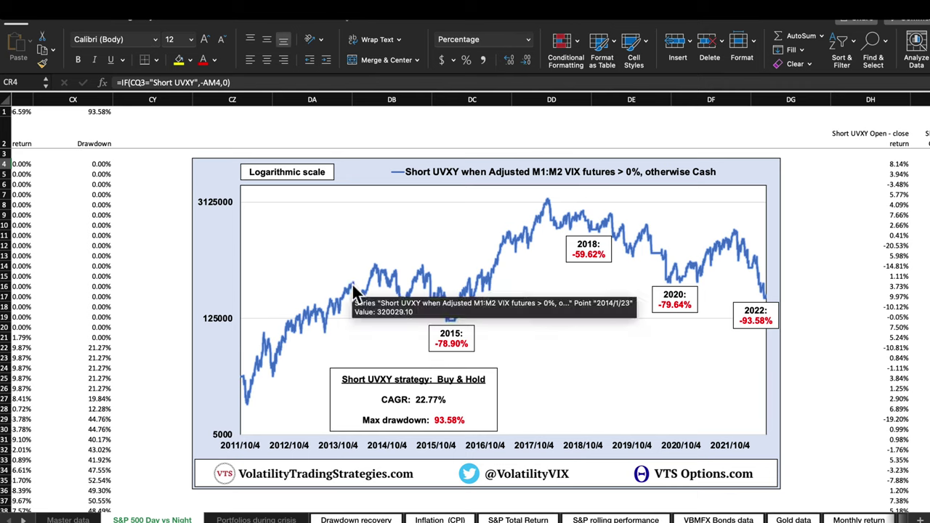
{"action": "mouse_move", "coordinate": [430, 289]}
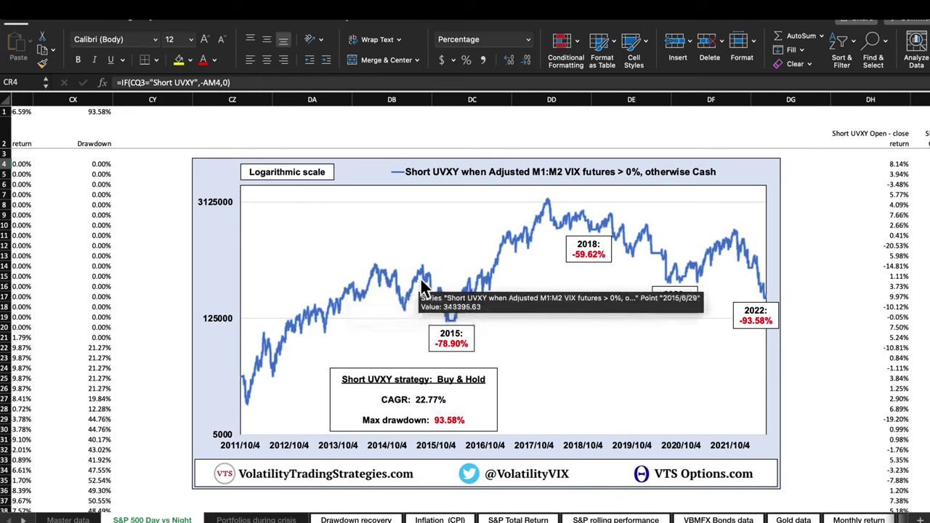
{"action": "left_click_drag", "start_coordinate": [415, 400], "coordinate": [446, 400]}
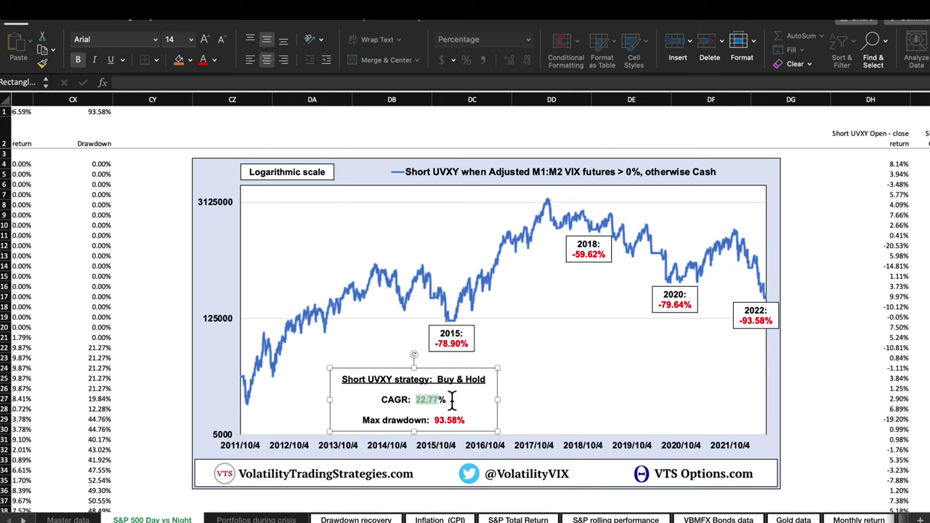
{"action": "left_click_drag", "start_coordinate": [434, 420], "coordinate": [460, 420]}
{"action": "left_click", "coordinate": [98, 140]}
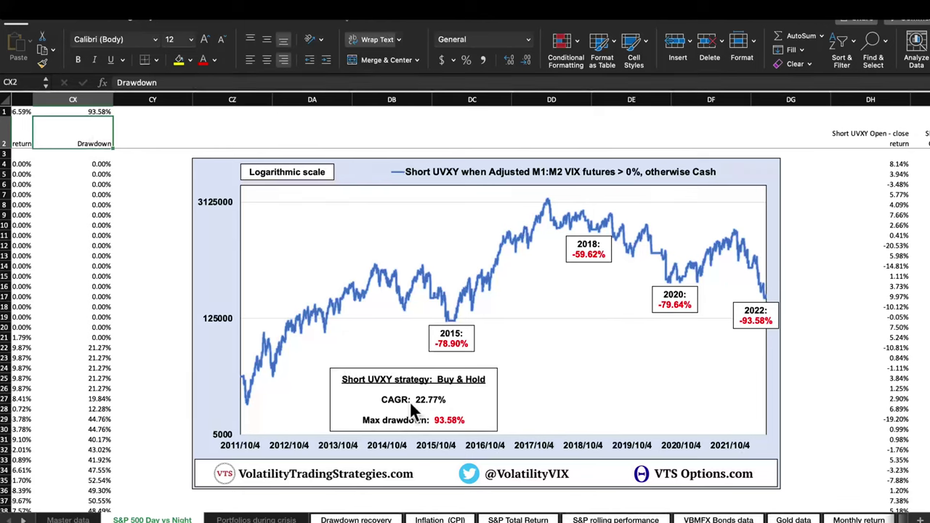
Compare the Short UVXY Buy & Hold max drawdown with the chart's yearly drawdown labels, highlight the CAGR again, and deselect the text box.
{"action": "left_click", "coordinate": [460, 420]}
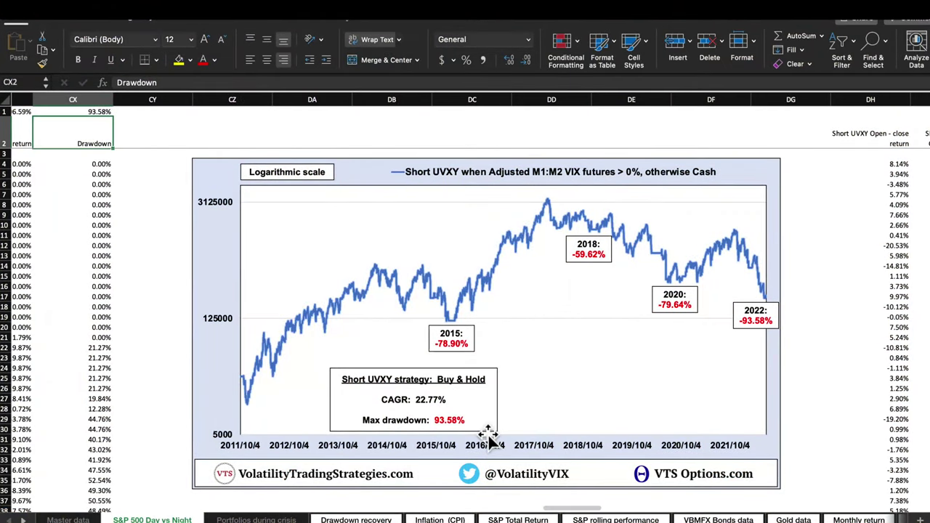
{"action": "mouse_move", "coordinate": [538, 239]}
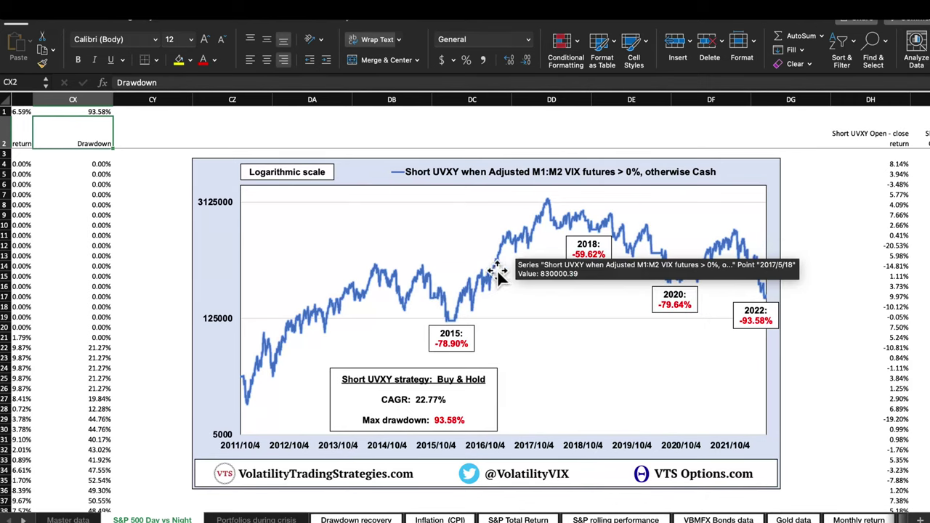
{"action": "left_click_drag", "start_coordinate": [417, 400], "coordinate": [443, 399]}
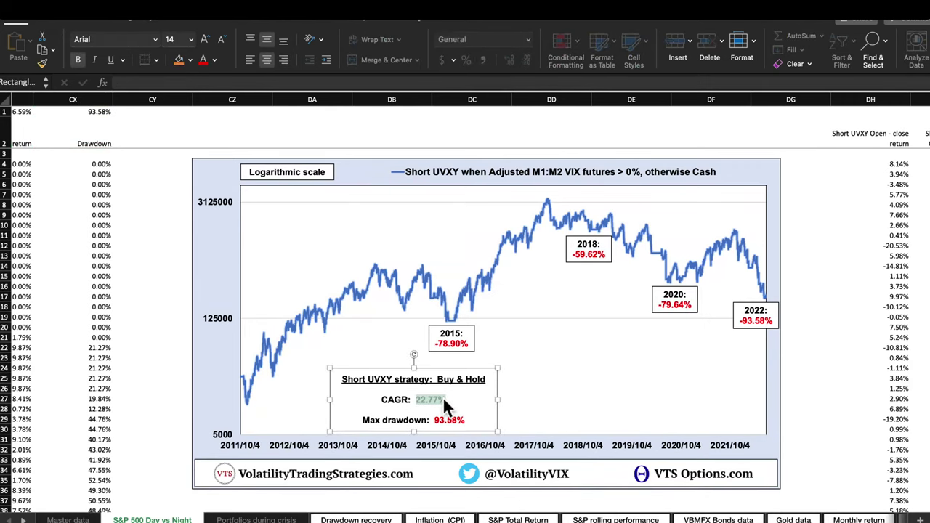
{"action": "mouse_move", "coordinate": [430, 294]}
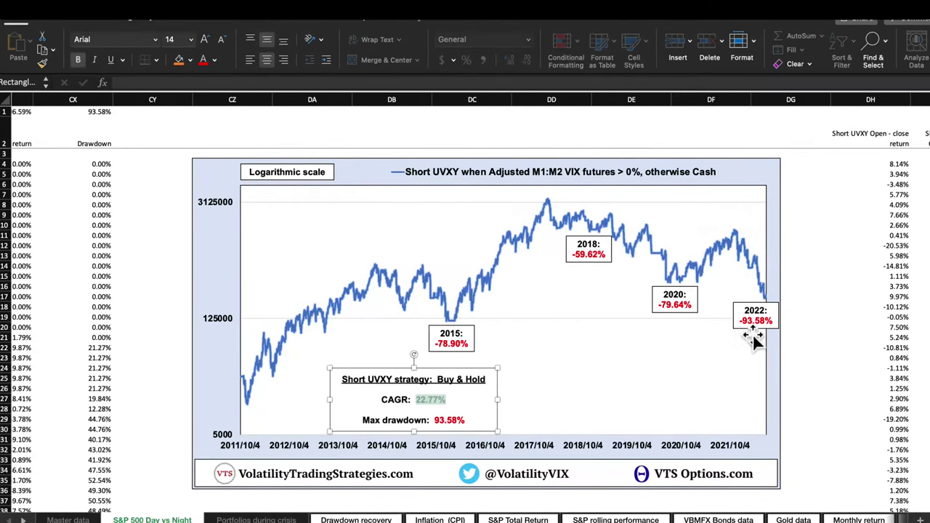
{"action": "key", "text": "Escape"}
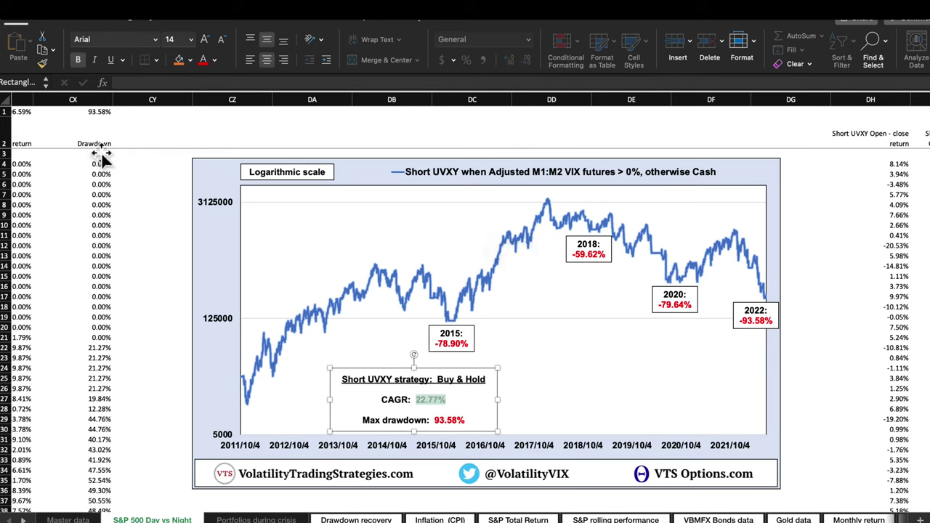
Examine the Short UVXY Open - Close return, signal and strategy return columns, including the DJ11 formula, and compare them with the baseline strategy columns.
{"action": "scroll", "coordinate": [327, 279], "scroll_direction": "right", "scroll_amount": 10}
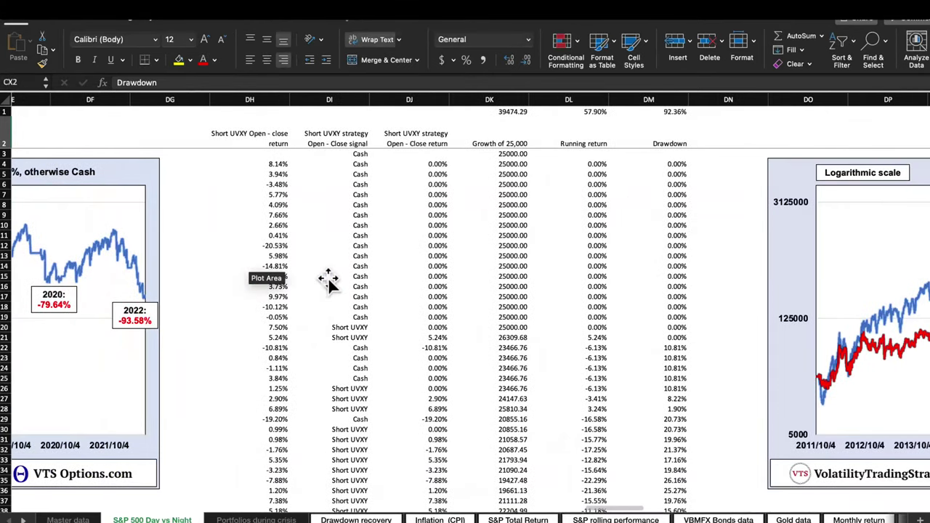
{"action": "scroll", "coordinate": [451, 298], "scroll_direction": "left", "scroll_amount": 5}
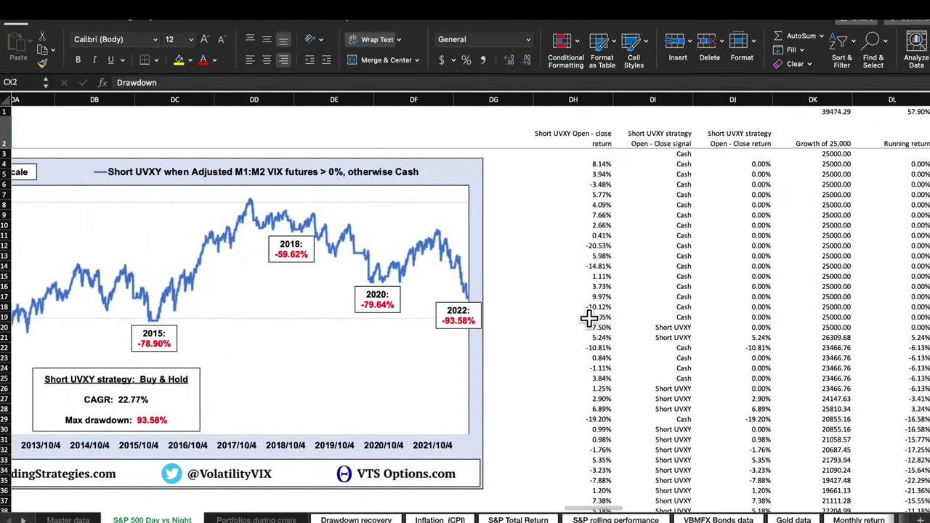
{"action": "scroll", "coordinate": [582, 316], "scroll_direction": "right", "scroll_amount": 5}
{"action": "left_click", "coordinate": [270, 143]}
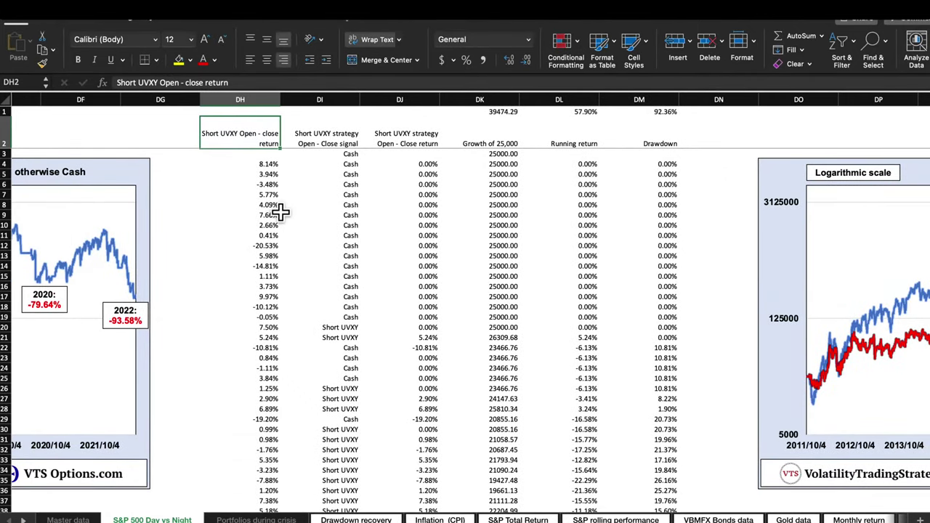
{"action": "left_click", "coordinate": [382, 235]}
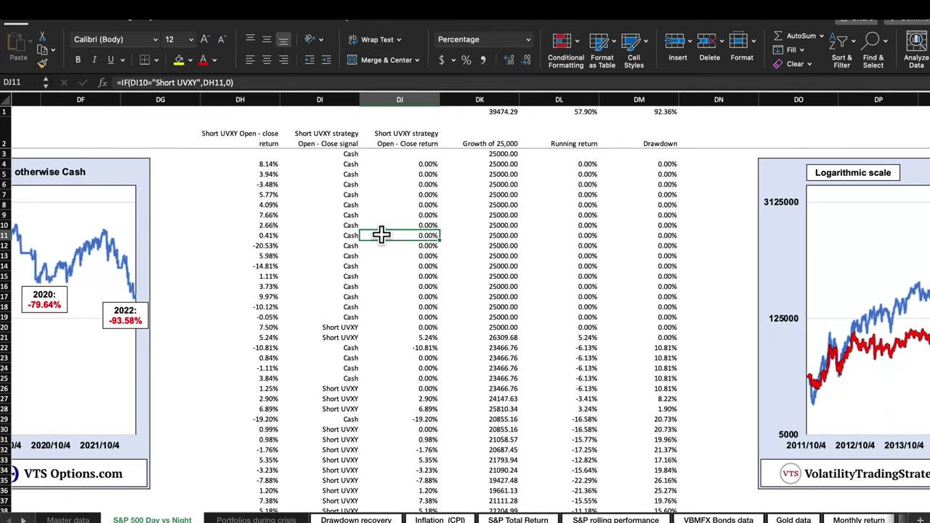
{"action": "scroll", "coordinate": [453, 270], "scroll_direction": "right", "scroll_amount": 1}
{"action": "left_click", "coordinate": [175, 139]}
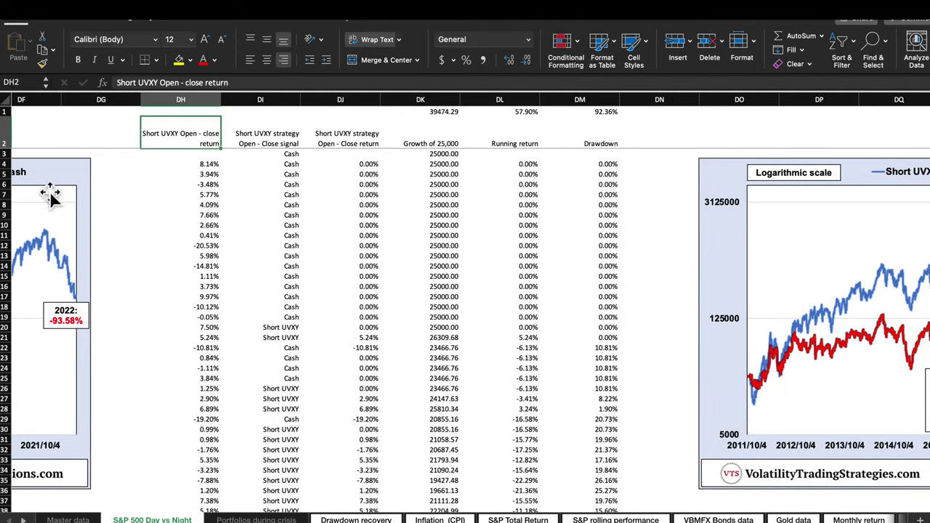
{"action": "scroll", "coordinate": [197, 255], "scroll_direction": "left", "scroll_amount": 15}
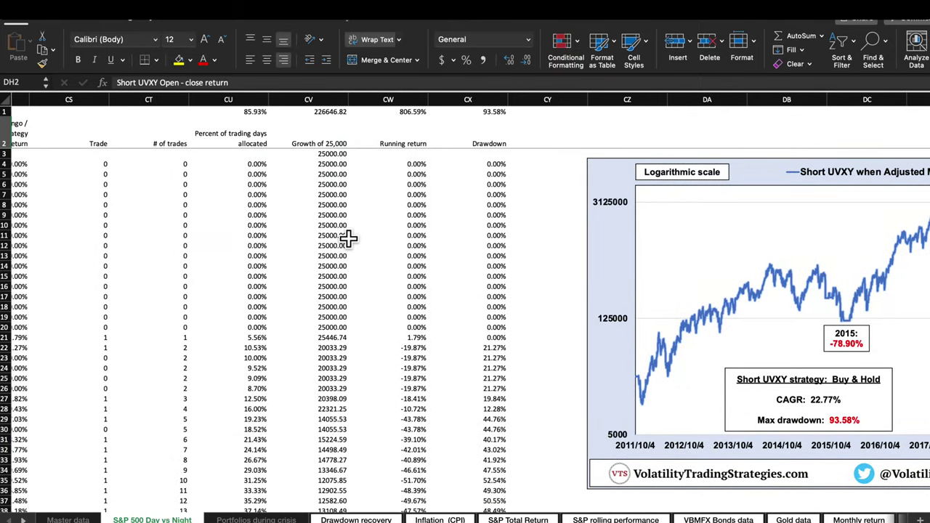
{"action": "scroll", "coordinate": [349, 237], "scroll_direction": "right", "scroll_amount": 15}
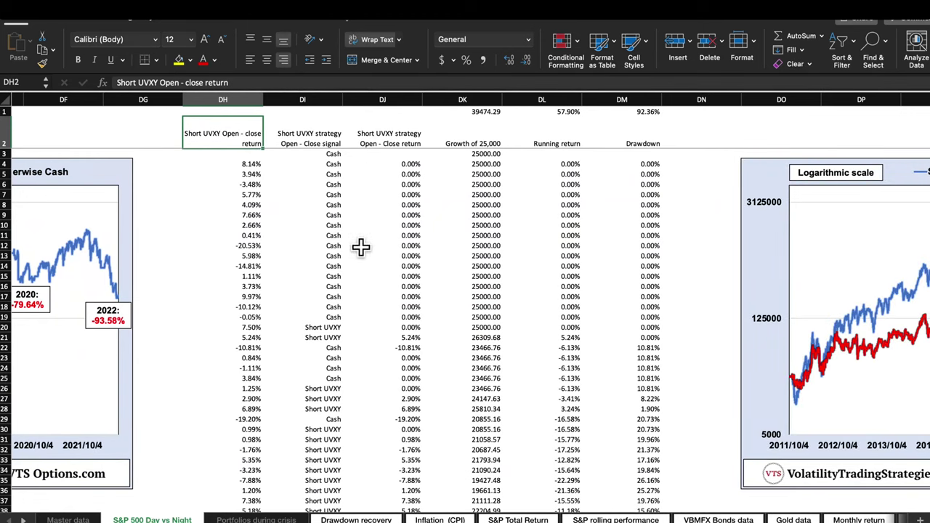
Examine the Short UVXY Buy & Hold versus Open - Close chart, highlight the Open - Close CAGR and max drawdown, and deselect the text box.
{"action": "scroll", "coordinate": [538, 322], "scroll_direction": "right", "scroll_amount": 10}
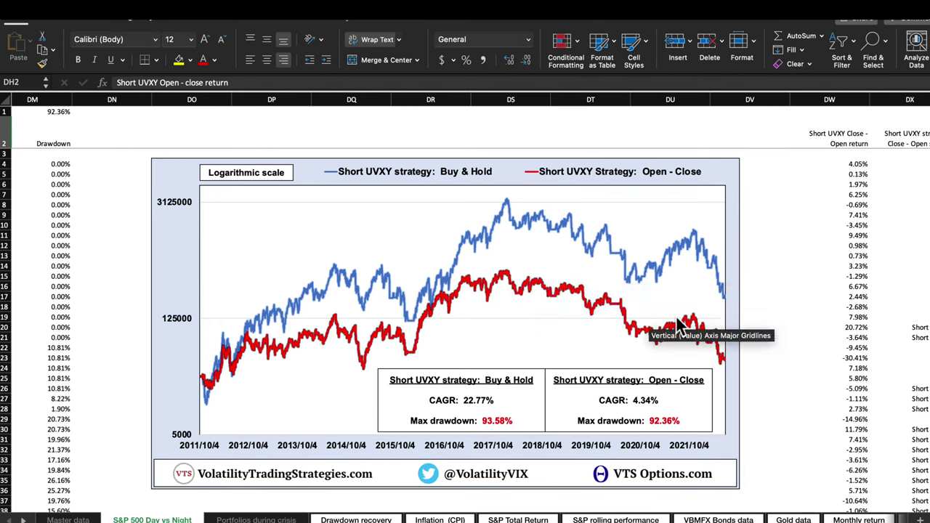
{"action": "left_click_drag", "start_coordinate": [633, 400], "coordinate": [675, 420]}
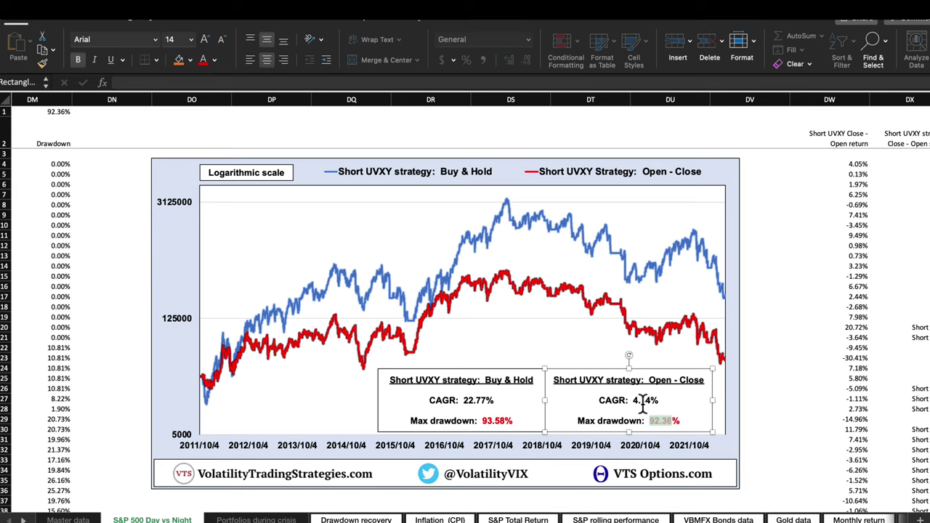
{"action": "left_click", "coordinate": [67, 226]}
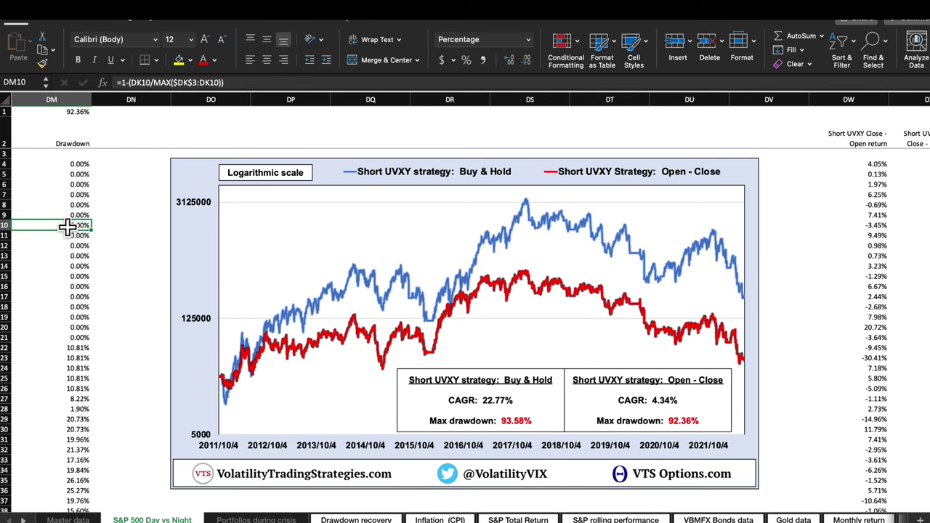
Review the Short UVXY Open - Close drawdown and return columns, including cell DH4's formula, and compare Open - Close with Buy & Hold on the chart.
{"action": "left_click", "coordinate": [75, 266]}
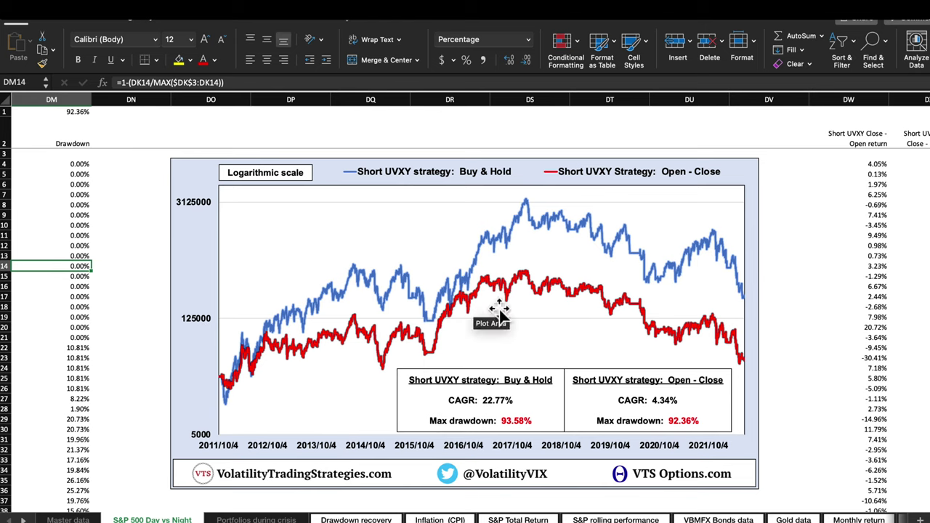
{"action": "left_click", "coordinate": [77, 141]}
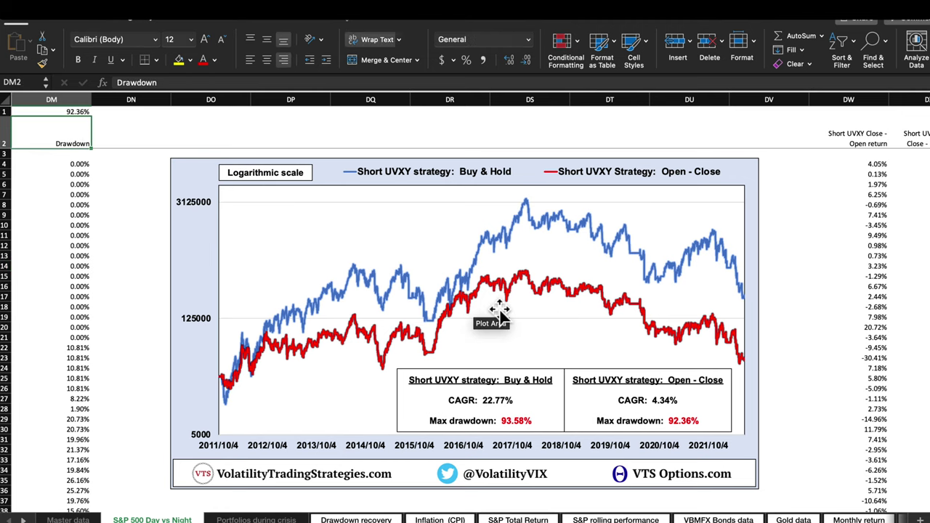
{"action": "scroll", "coordinate": [281, 306], "scroll_direction": "left", "scroll_amount": 10}
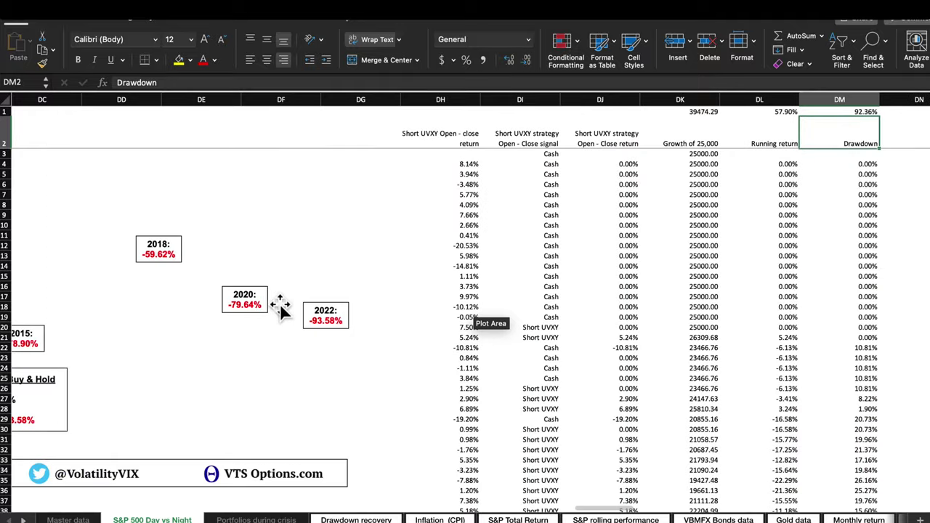
{"action": "scroll", "coordinate": [281, 306], "scroll_direction": "right", "scroll_amount": 2}
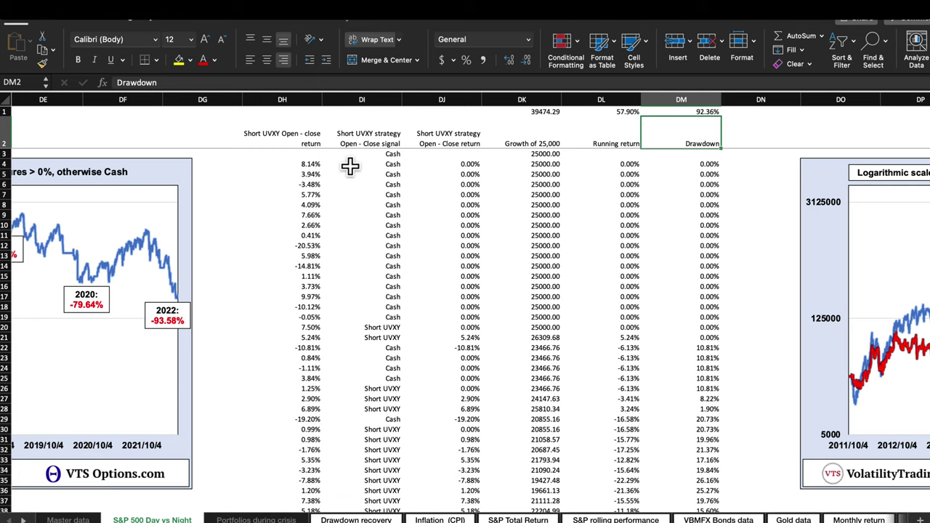
{"action": "left_click", "coordinate": [310, 164]}
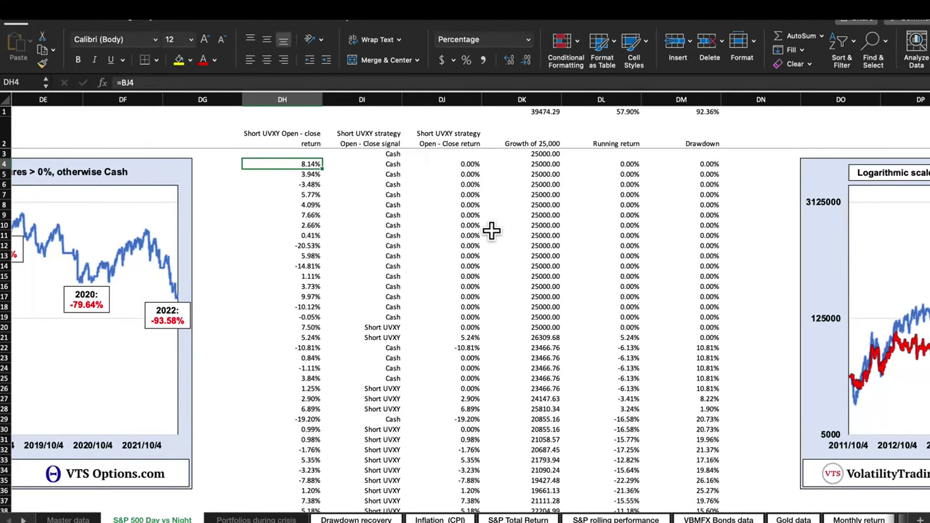
{"action": "scroll", "coordinate": [491, 231], "scroll_direction": "right", "scroll_amount": 10}
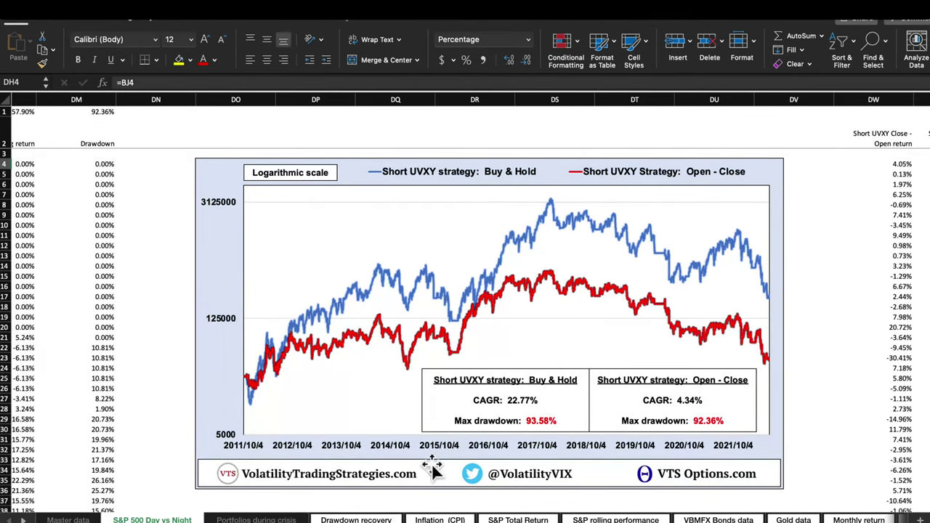
{"action": "mouse_move", "coordinate": [497, 294]}
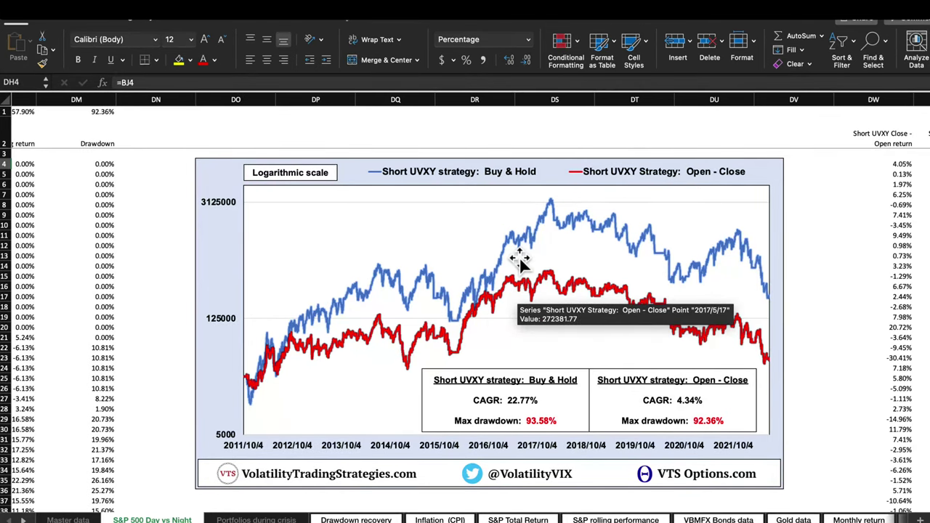
{"action": "scroll", "coordinate": [520, 263], "scroll_direction": "right", "scroll_amount": 1}
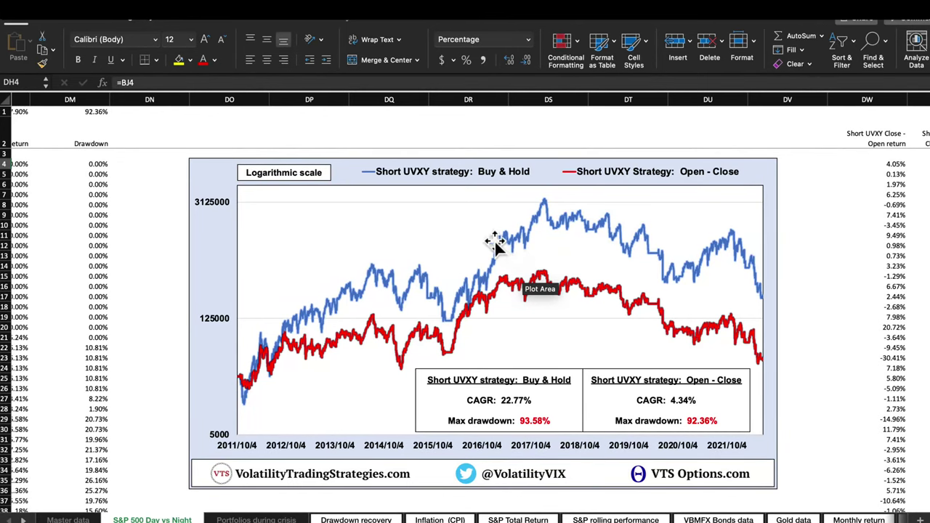
Examine the Short UVXY Close - Open return and signal columns beside the growth, running return and drawdown data.
{"action": "scroll", "coordinate": [513, 251], "scroll_direction": "right", "scroll_amount": 10}
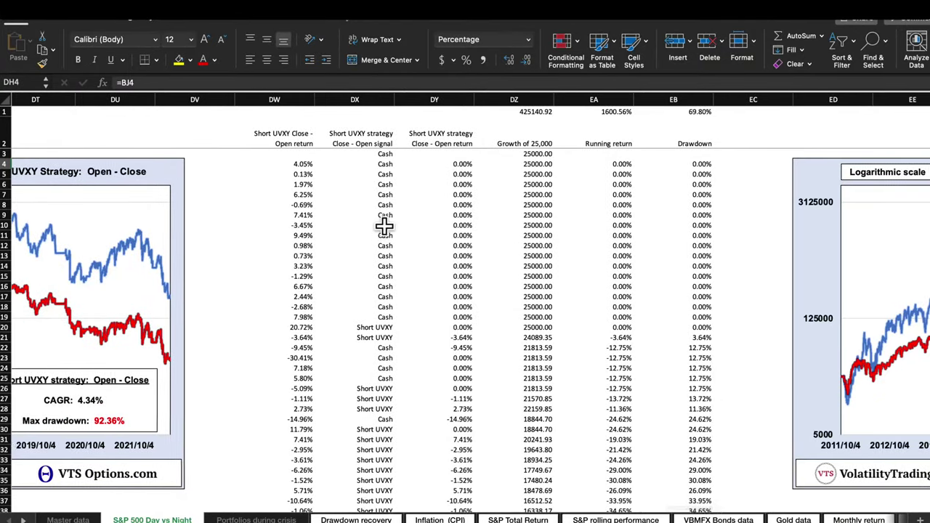
{"action": "scroll", "coordinate": [383, 225], "scroll_direction": "right", "scroll_amount": 3}
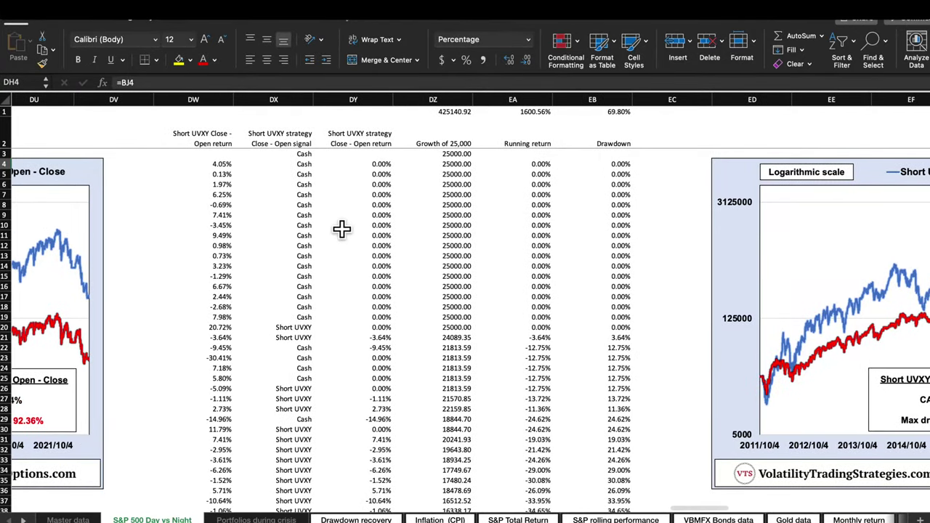
{"action": "left_click", "coordinate": [182, 136]}
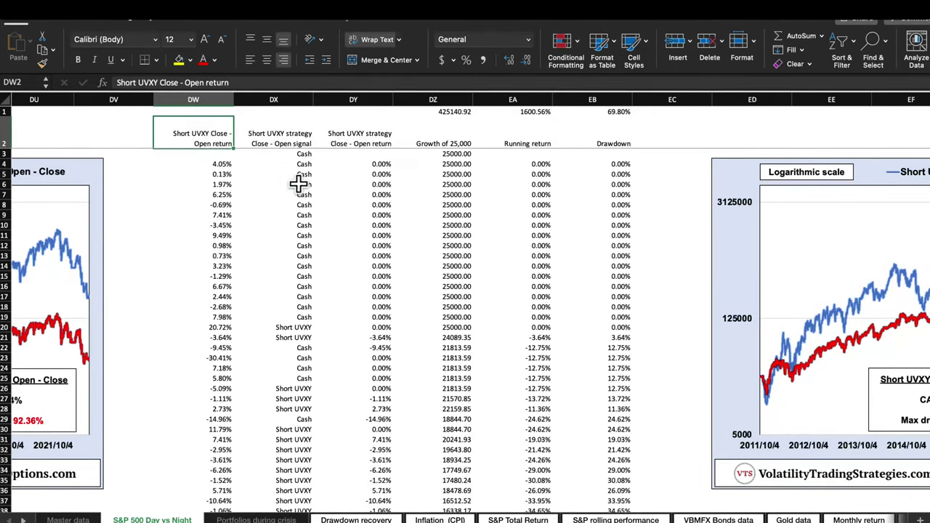
{"action": "left_click", "coordinate": [289, 140]}
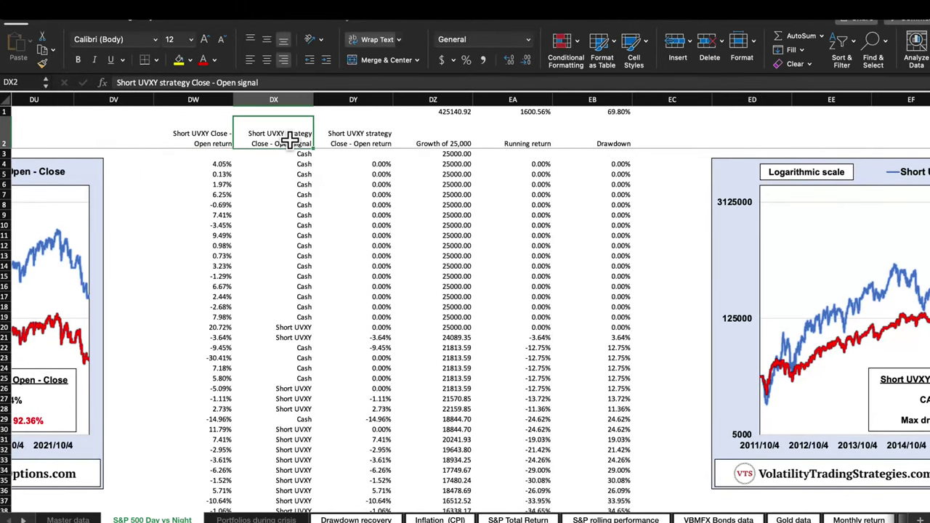
Examine the Short UVXY Buy & Hold versus Close - Open chart, highlight the CAGR of each strategy, and deselect the text box.
{"action": "scroll", "coordinate": [421, 264], "scroll_direction": "right", "scroll_amount": 10}
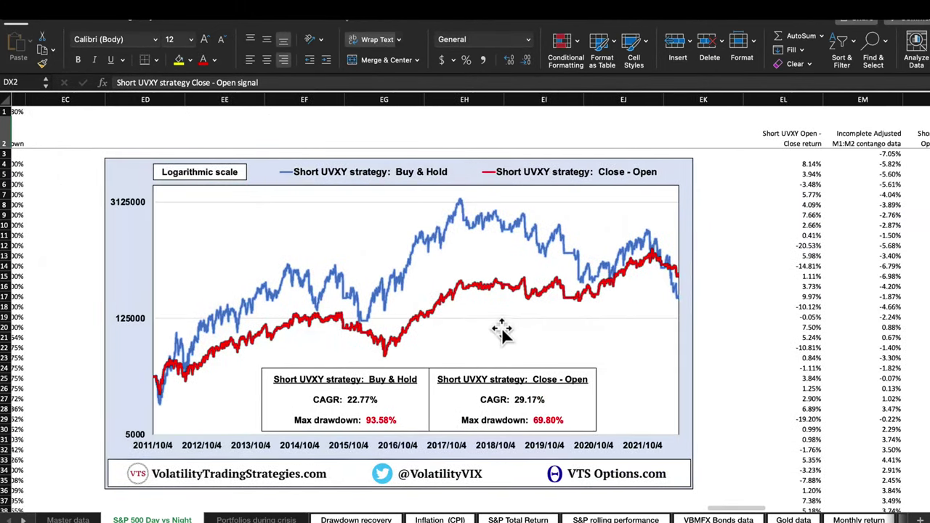
{"action": "scroll", "coordinate": [509, 337], "scroll_direction": "left", "scroll_amount": 1}
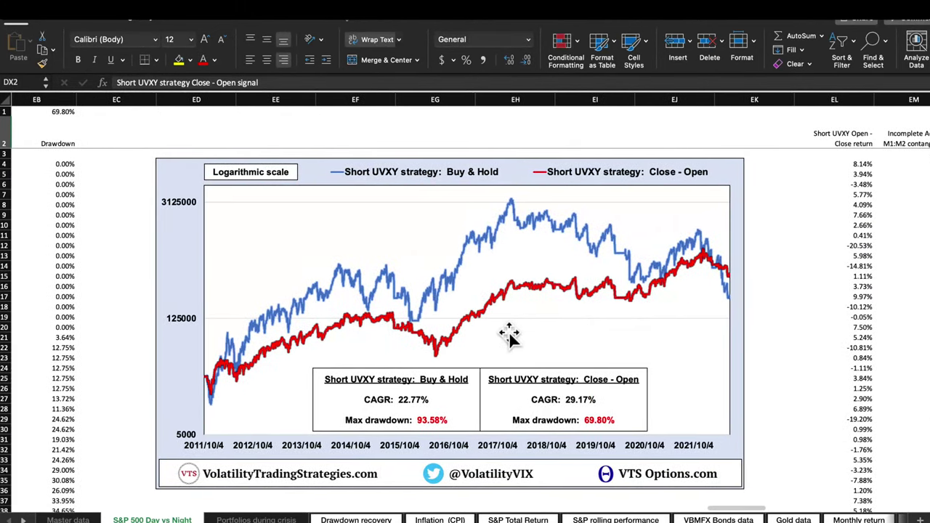
{"action": "left_click", "coordinate": [398, 400]}
{"action": "left_click_drag", "start_coordinate": [398, 399], "coordinate": [424, 403]}
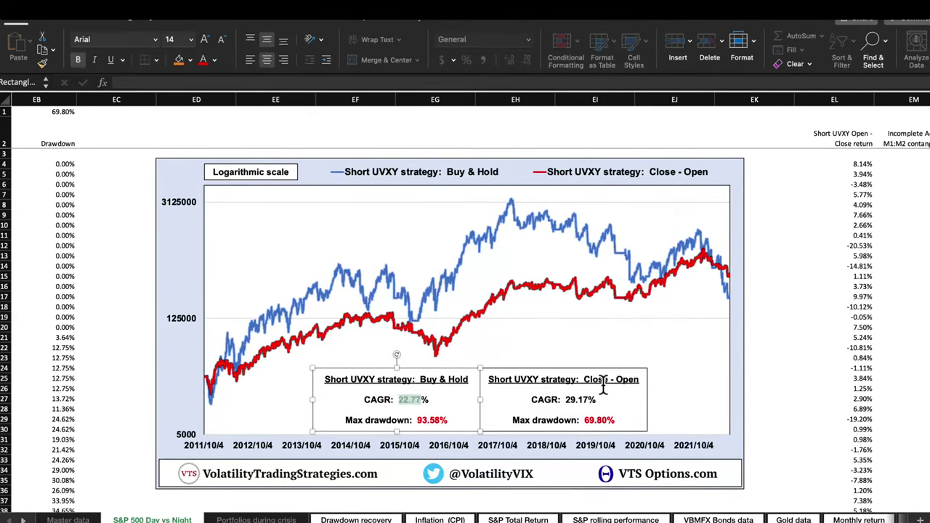
{"action": "left_click", "coordinate": [565, 400]}
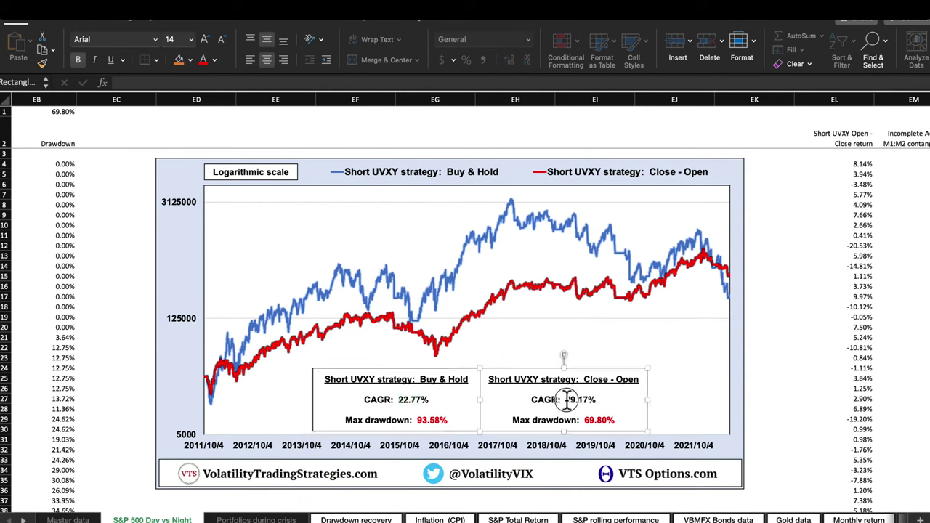
{"action": "left_click_drag", "start_coordinate": [566, 400], "coordinate": [599, 399]}
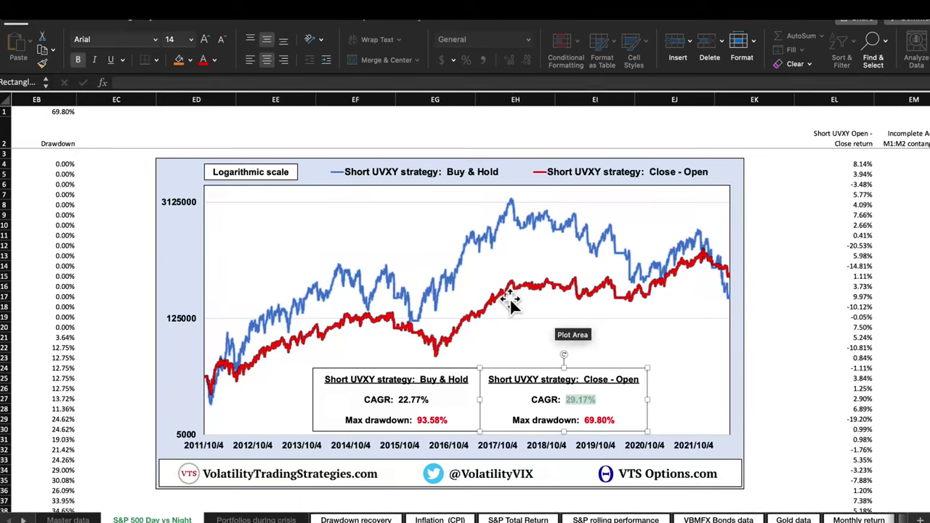
{"action": "left_click", "coordinate": [80, 136]}
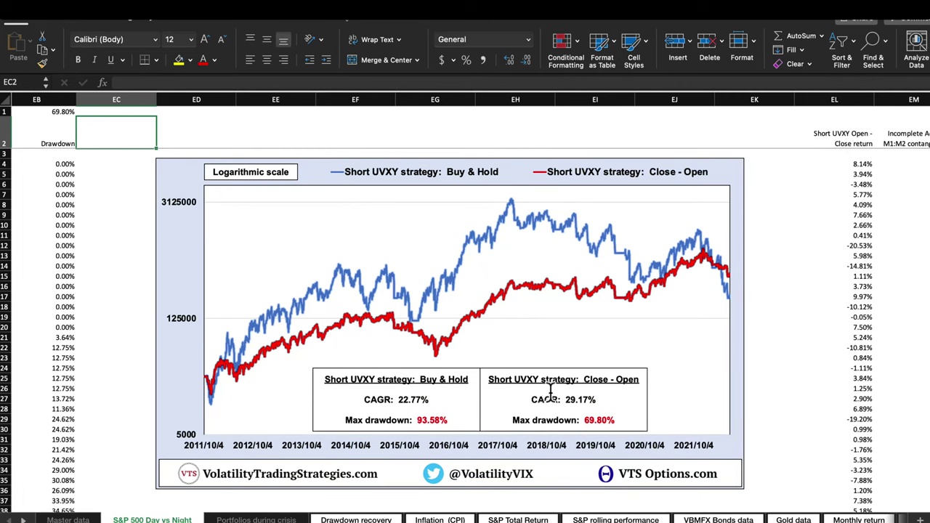
Examine the Incomplete Adjusted M1:M2 contango data and growth columns, and compare the incomplete data Open - Close strategy with Buy & Hold on its chart.
{"action": "scroll", "coordinate": [541, 397], "scroll_direction": "right", "scroll_amount": 5}
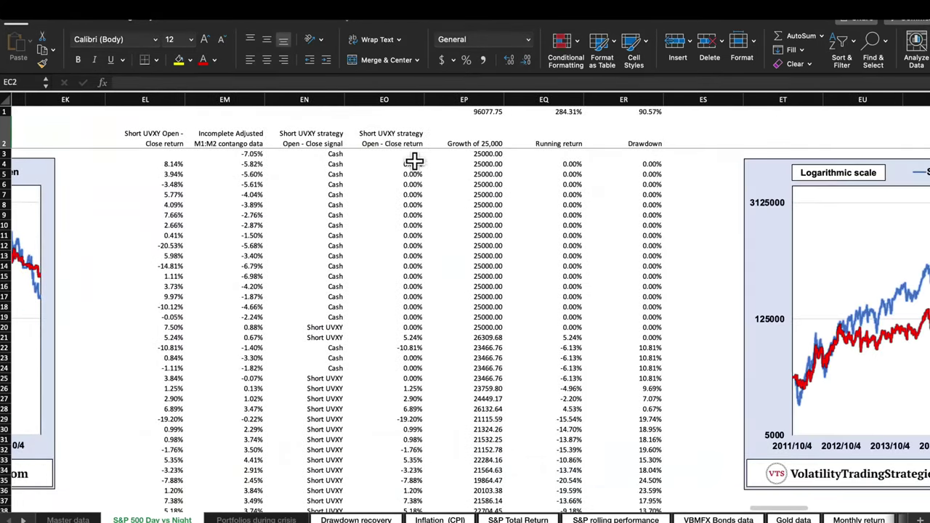
{"action": "left_click", "coordinate": [237, 144]}
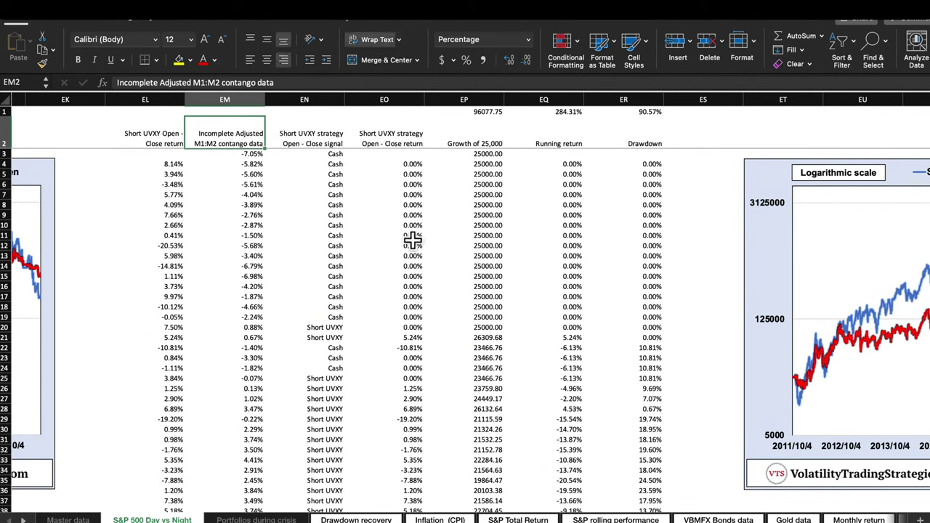
{"action": "left_click", "coordinate": [474, 253]}
{"action": "scroll", "coordinate": [487, 253], "scroll_direction": "right", "scroll_amount": 4}
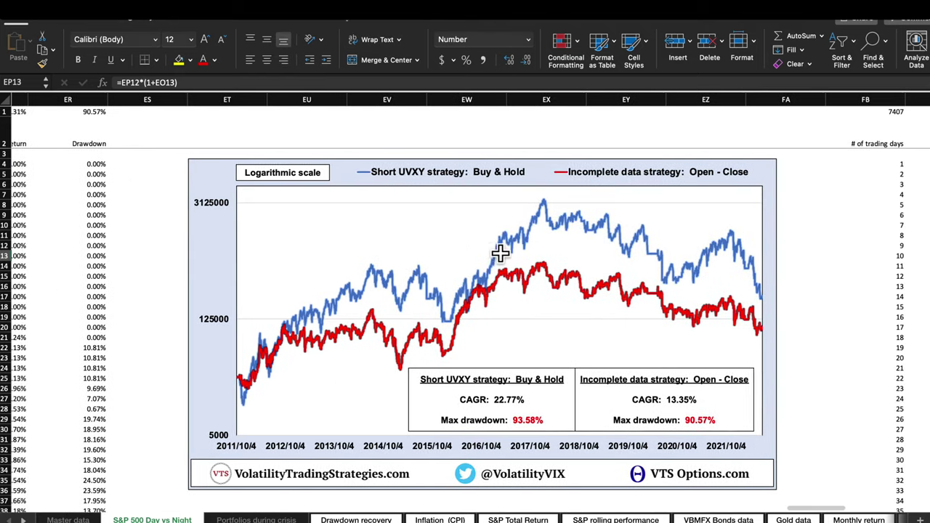
{"action": "mouse_move", "coordinate": [550, 286]}
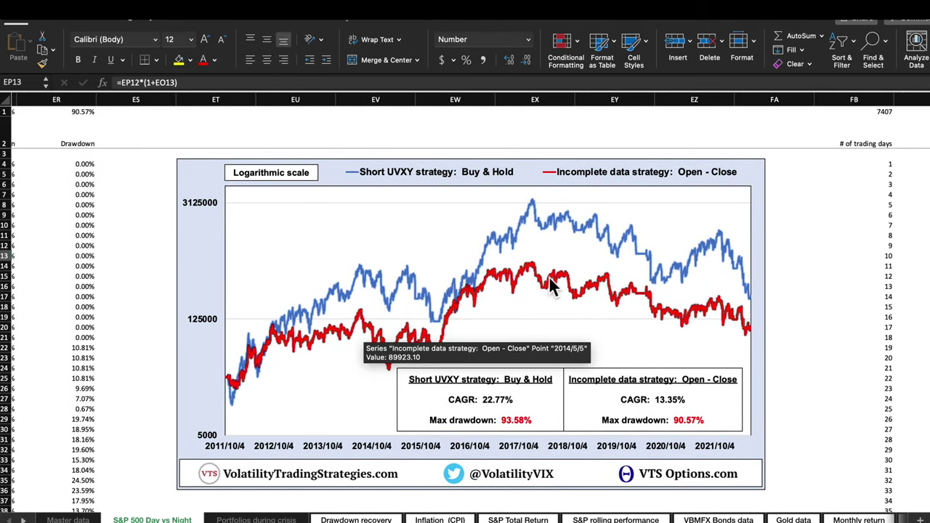
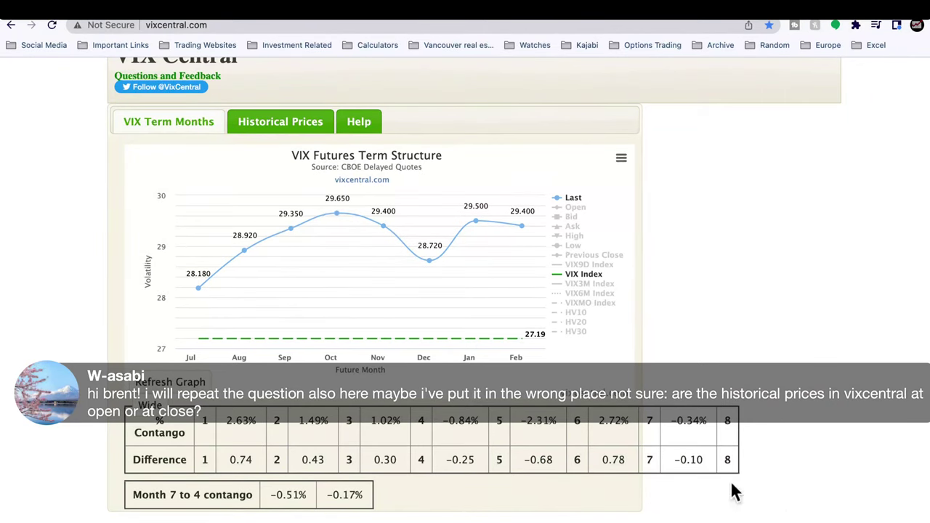
Switch to Excel, look across the S&P 500 Day vs Night sheet from the SPY data past the last strategy chart, and return to VIX Central.
{"action": "key", "text": "super+Tab"}
{"action": "scroll", "coordinate": [503, 287], "scroll_direction": "right", "scroll_amount": 5}
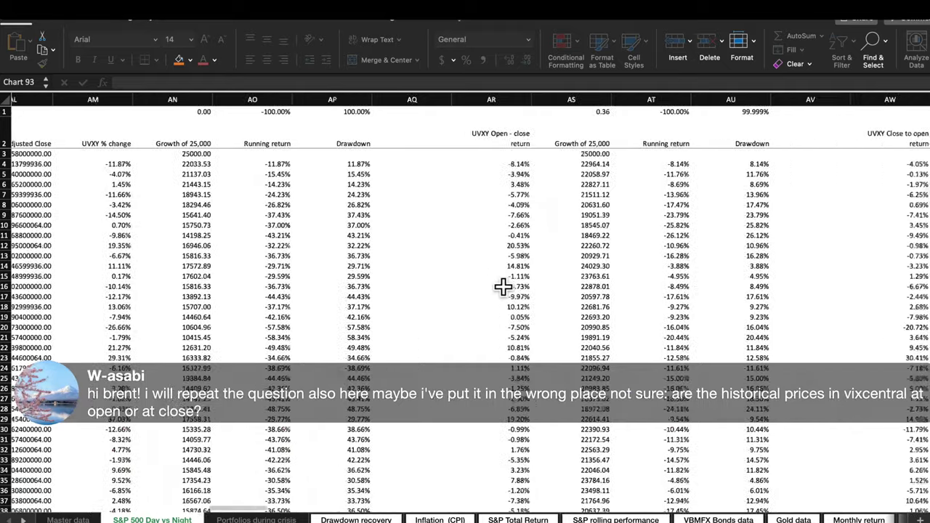
{"action": "scroll", "coordinate": [503, 287], "scroll_direction": "left", "scroll_amount": 10}
{"action": "scroll", "coordinate": [503, 287], "scroll_direction": "left", "scroll_amount": 15}
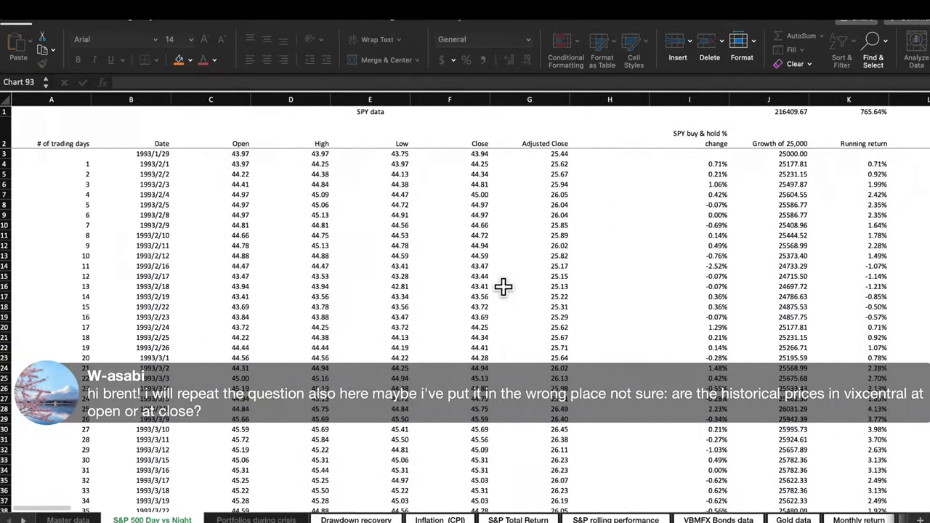
{"action": "scroll", "coordinate": [503, 287], "scroll_direction": "right", "scroll_amount": 20}
{"action": "scroll", "coordinate": [503, 287], "scroll_direction": "right", "scroll_amount": 15}
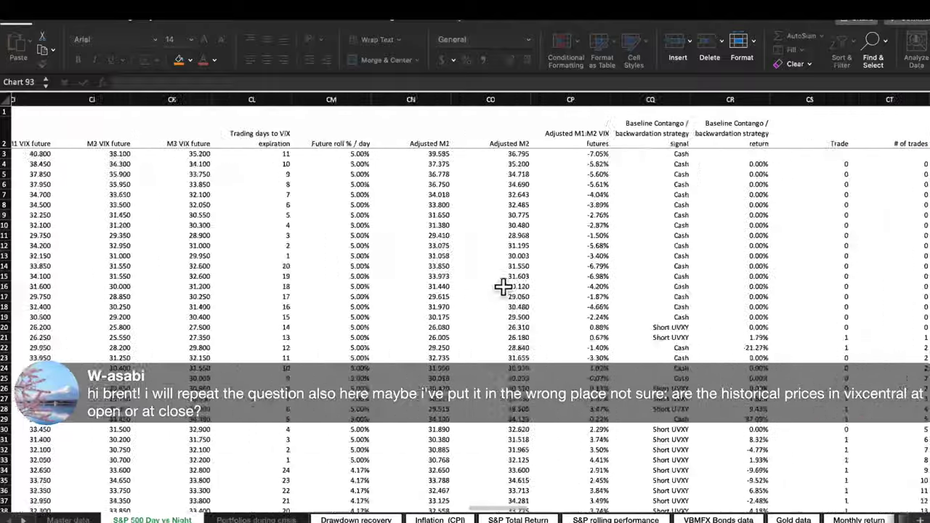
{"action": "scroll", "coordinate": [503, 287], "scroll_direction": "right", "scroll_amount": 20}
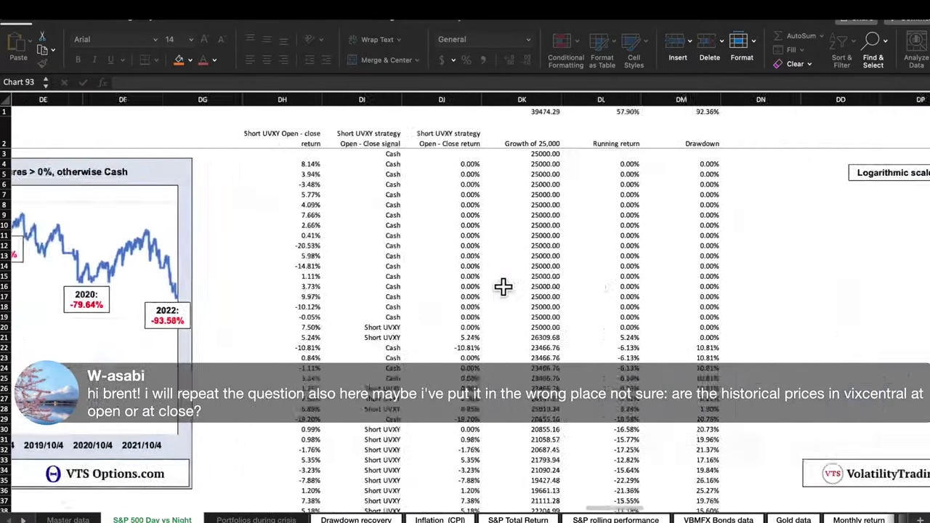
{"action": "scroll", "coordinate": [503, 288], "scroll_direction": "right", "scroll_amount": 20}
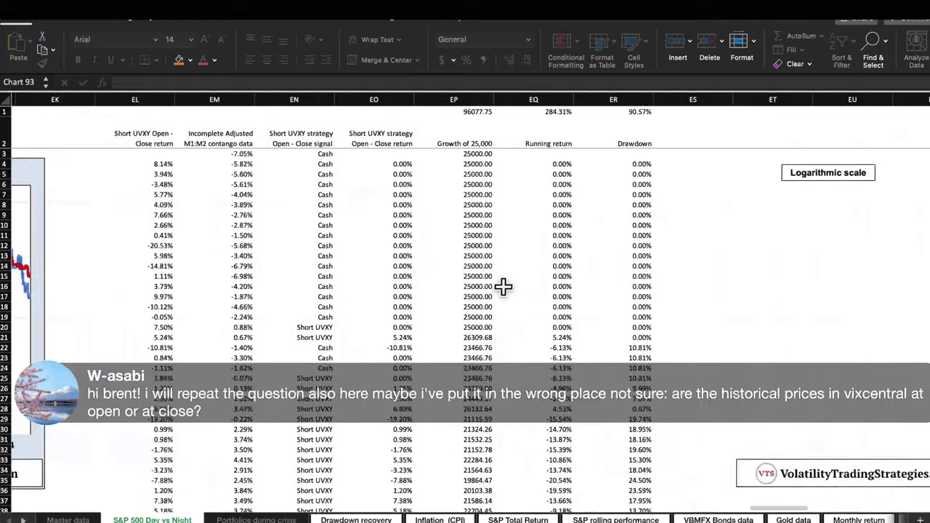
{"action": "scroll", "coordinate": [504, 287], "scroll_direction": "right", "scroll_amount": 15}
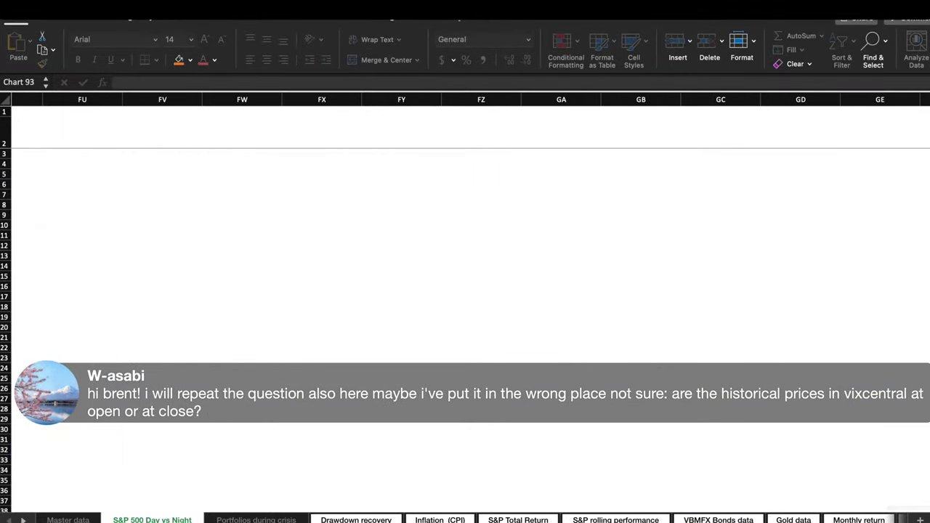
{"action": "key", "text": "super+h"}
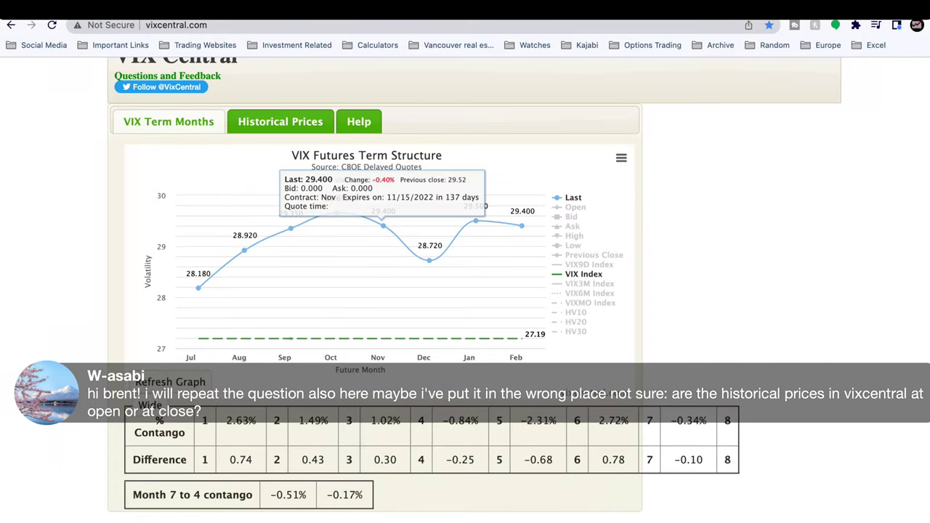
Switch to the YouTube community post for the Ep.42 livestream, reload it, and read through the viewers' comments and questions.
{"action": "key", "text": "ctrl+Tab"}
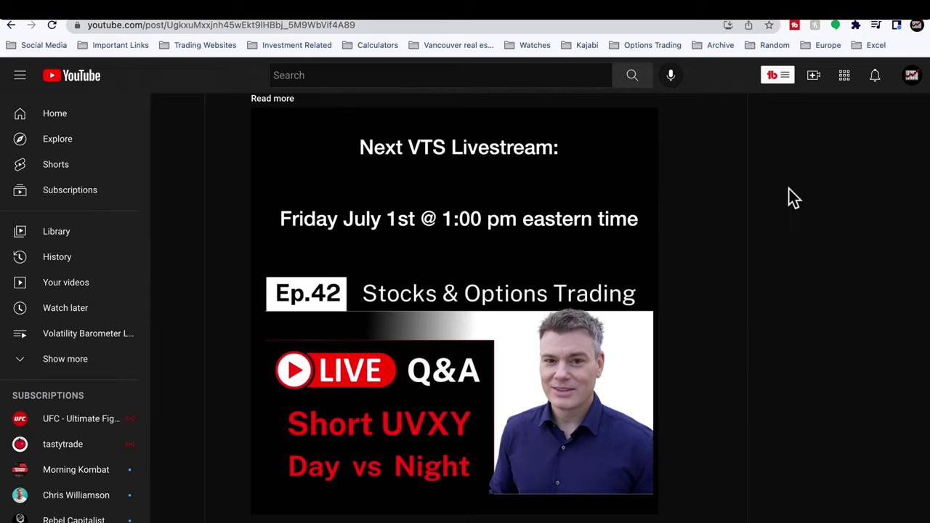
{"action": "left_click", "coordinate": [52, 23]}
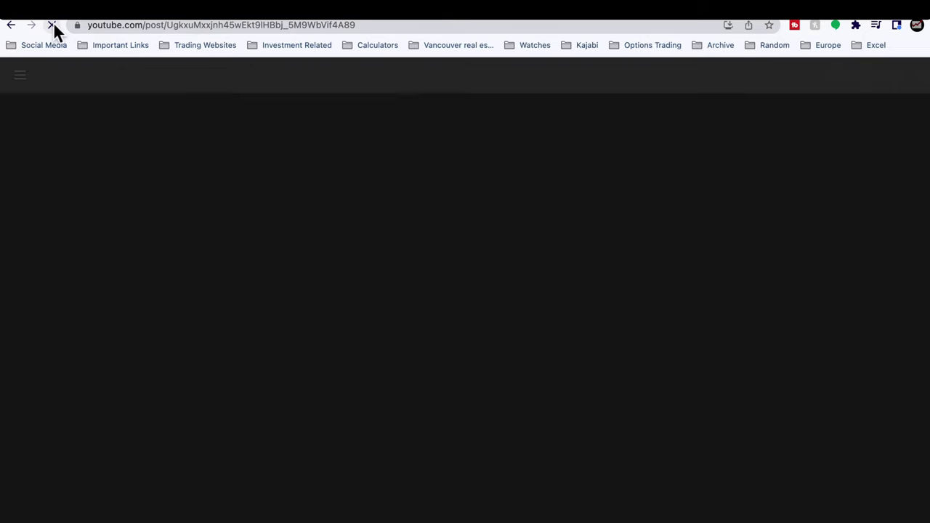
{"action": "scroll", "coordinate": [793, 279], "scroll_direction": "down", "scroll_amount": 5}
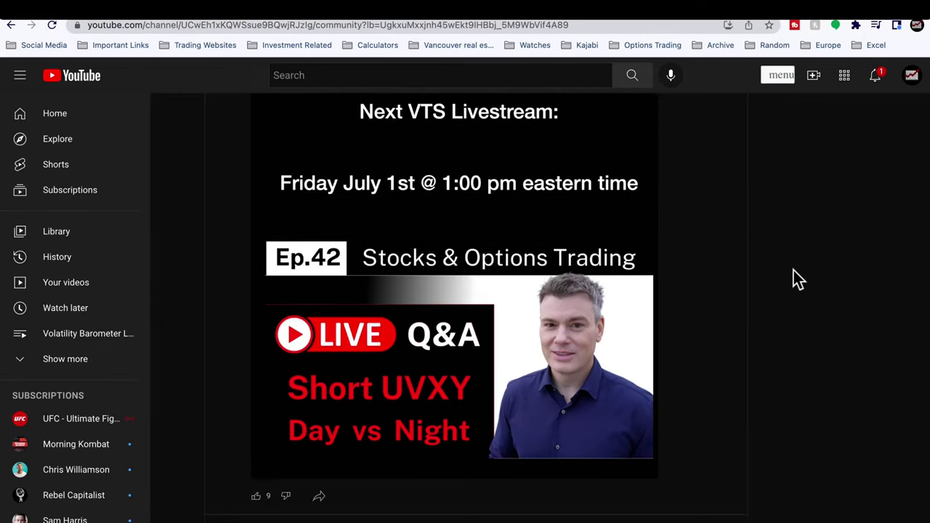
{"action": "scroll", "coordinate": [798, 278], "scroll_direction": "down", "scroll_amount": 2}
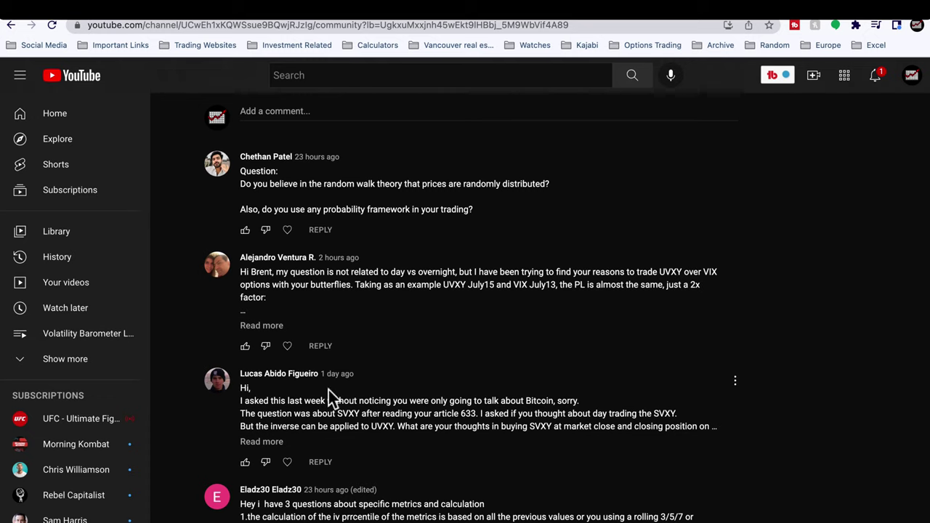
{"action": "scroll", "coordinate": [314, 271], "scroll_direction": "down", "scroll_amount": 4}
{"action": "scroll", "coordinate": [314, 270], "scroll_direction": "up", "scroll_amount": 5}
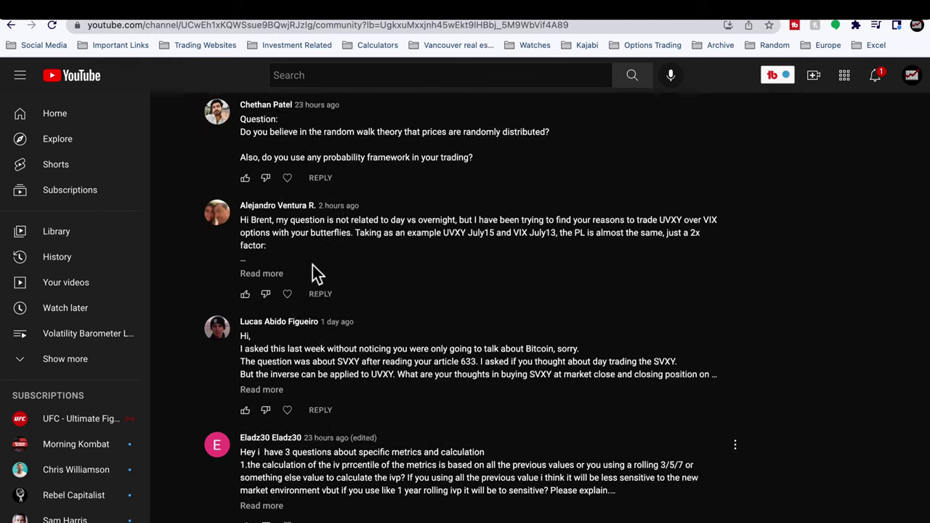
Read the first viewer comment and highlight its question about random walk theory and randomly distributed prices.
{"action": "scroll", "coordinate": [314, 270], "scroll_direction": "down", "scroll_amount": 1}
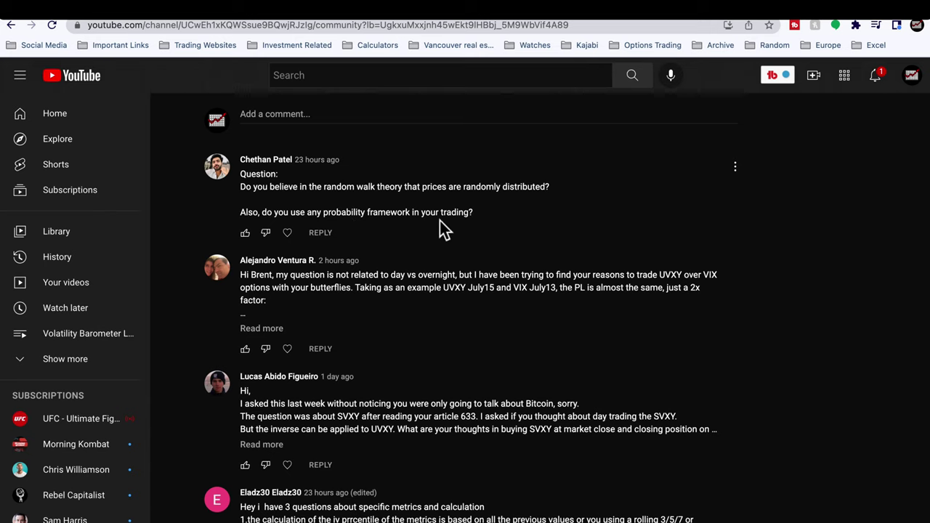
{"action": "left_click_drag", "start_coordinate": [243, 185], "coordinate": [547, 187]}
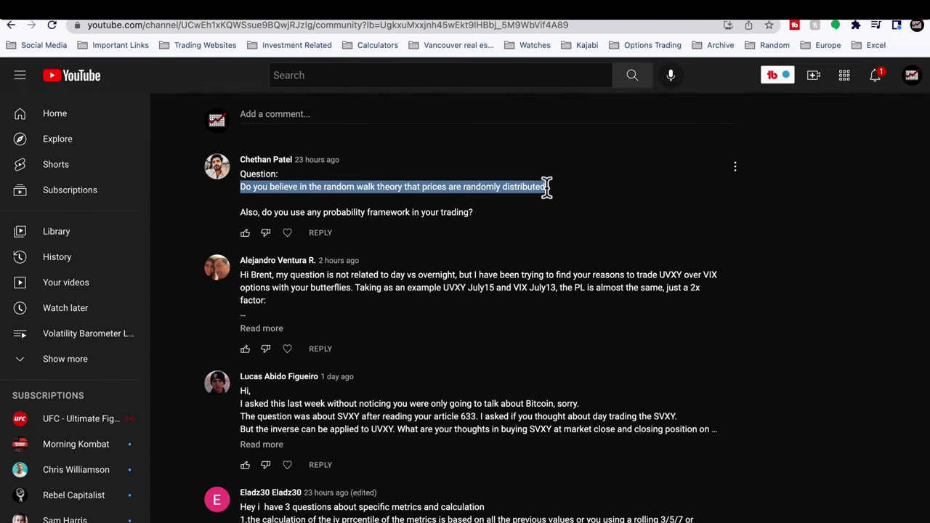
{"action": "left_click", "coordinate": [493, 198]}
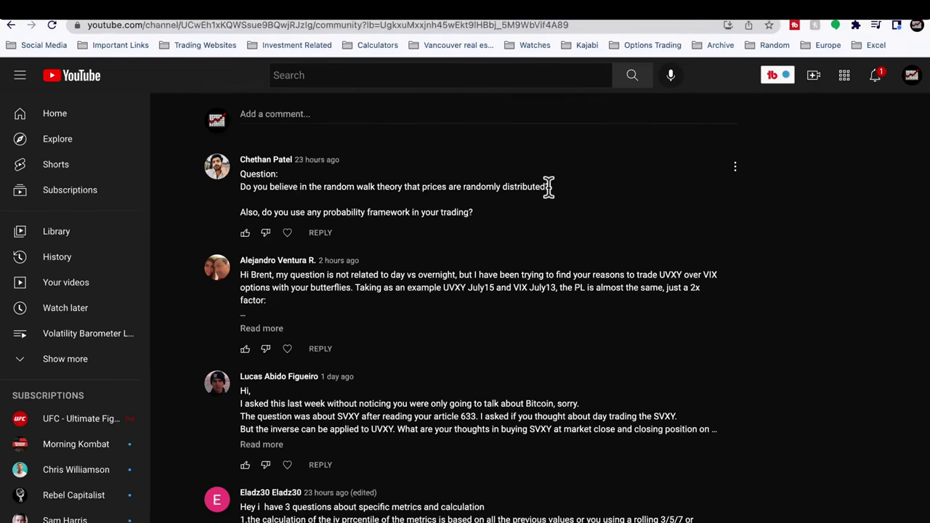
{"action": "left_click_drag", "start_coordinate": [548, 187], "coordinate": [264, 187]}
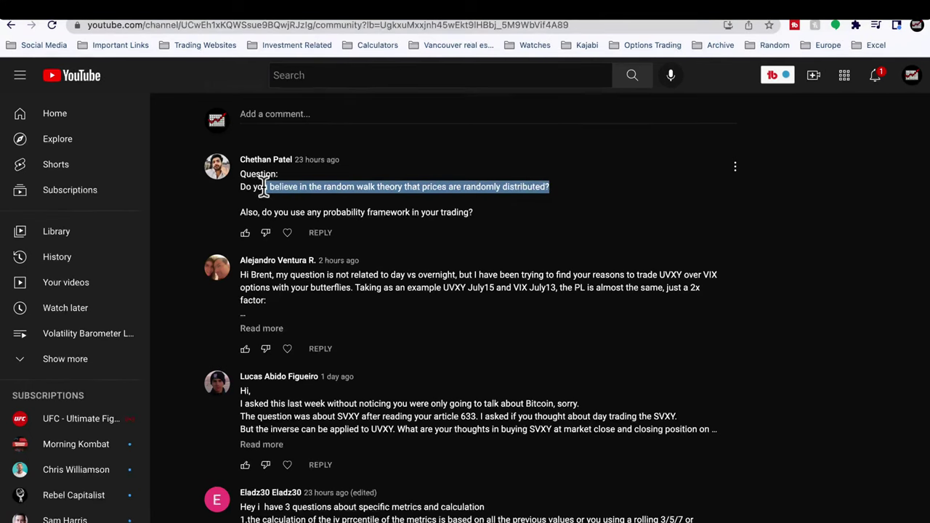
{"action": "left_click_drag", "start_coordinate": [264, 187], "coordinate": [259, 187]}
{"action": "left_click", "coordinate": [417, 214]}
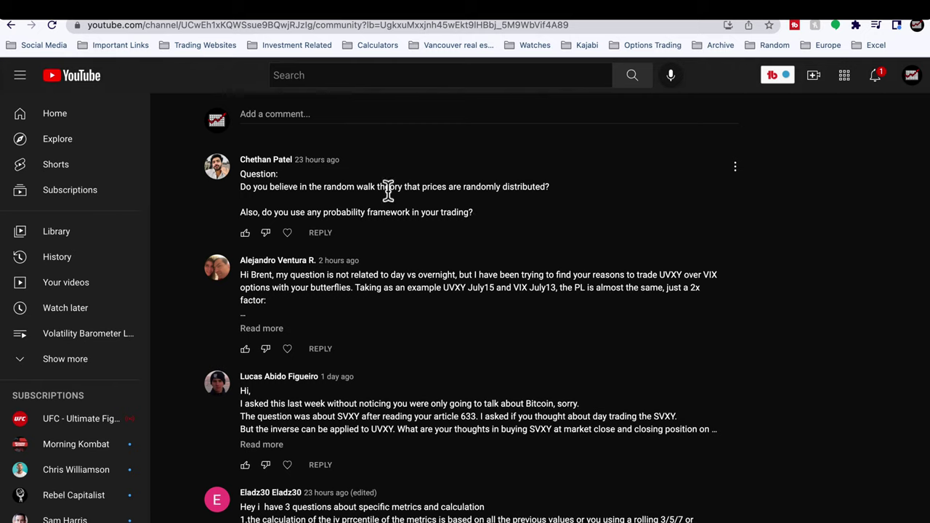
{"action": "left_click_drag", "start_coordinate": [336, 183], "coordinate": [493, 181]}
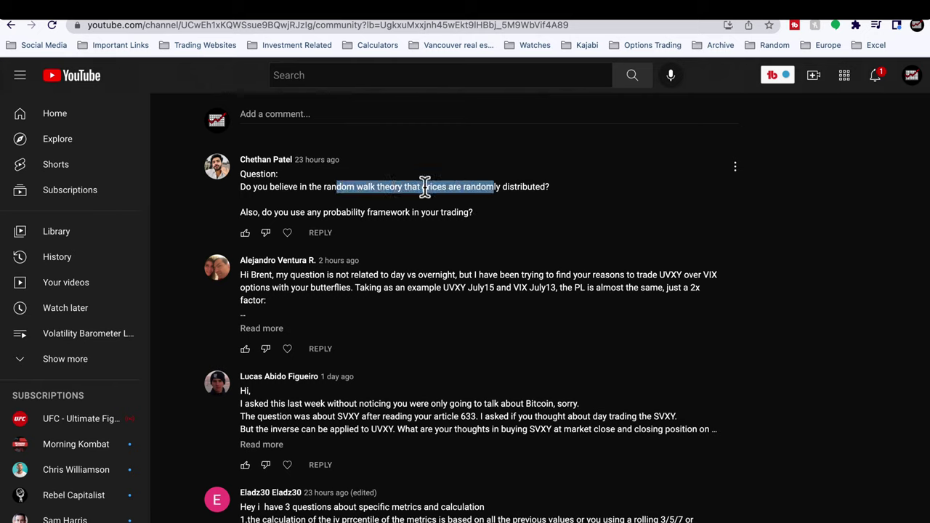
{"action": "left_click", "coordinate": [323, 186]}
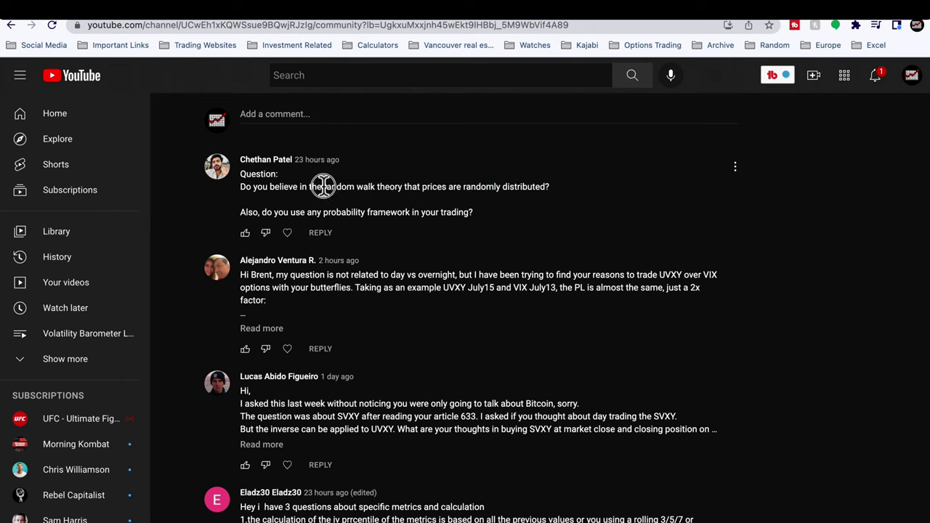
{"action": "left_click_drag", "start_coordinate": [324, 185], "coordinate": [439, 184]}
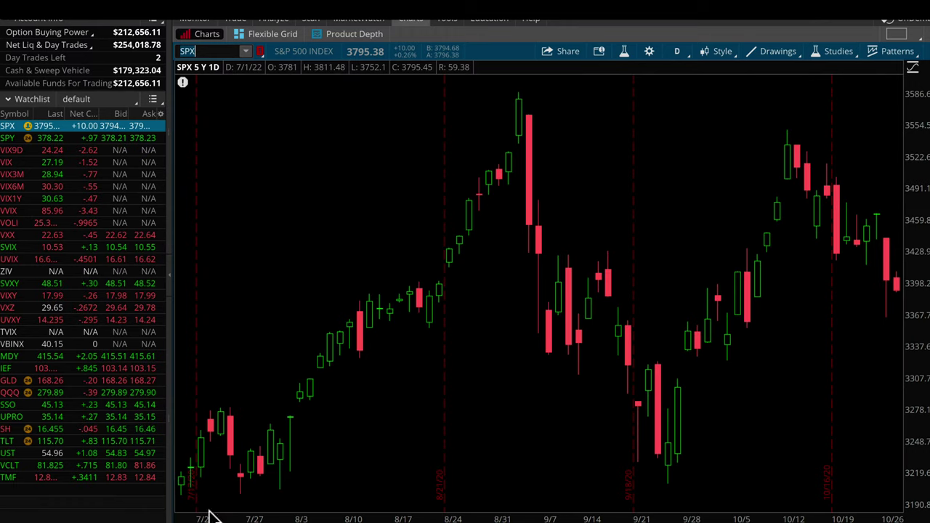
In thinkorswim, load UVXY in the risk profile analysis and bring up its price chart.
{"action": "left_click", "coordinate": [274, 19]}
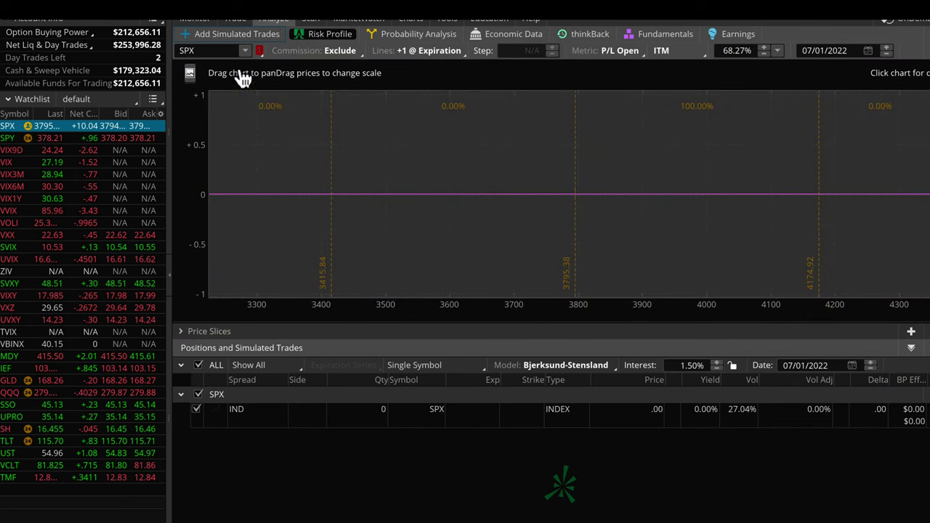
{"action": "left_click", "coordinate": [209, 50]}
{"action": "type", "text": "UVXY"}
{"action": "key", "text": "Return"}
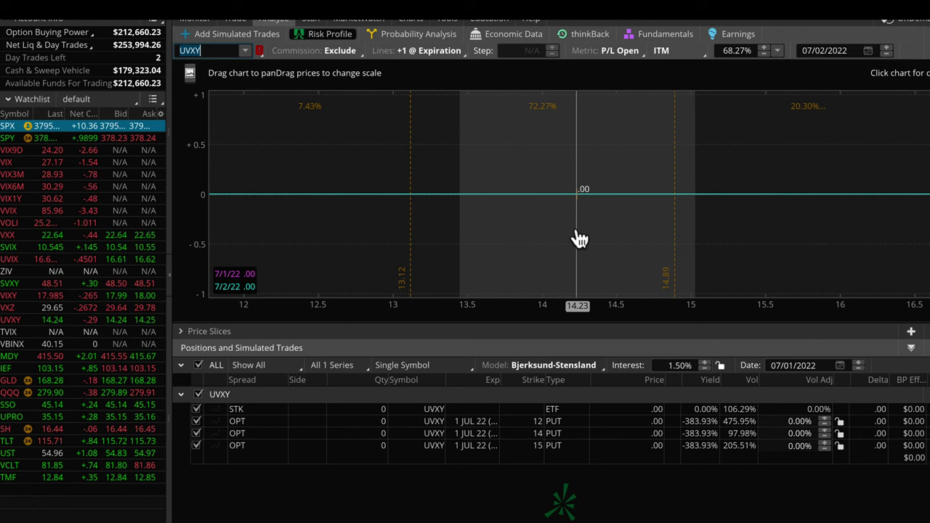
{"action": "left_click", "coordinate": [411, 18]}
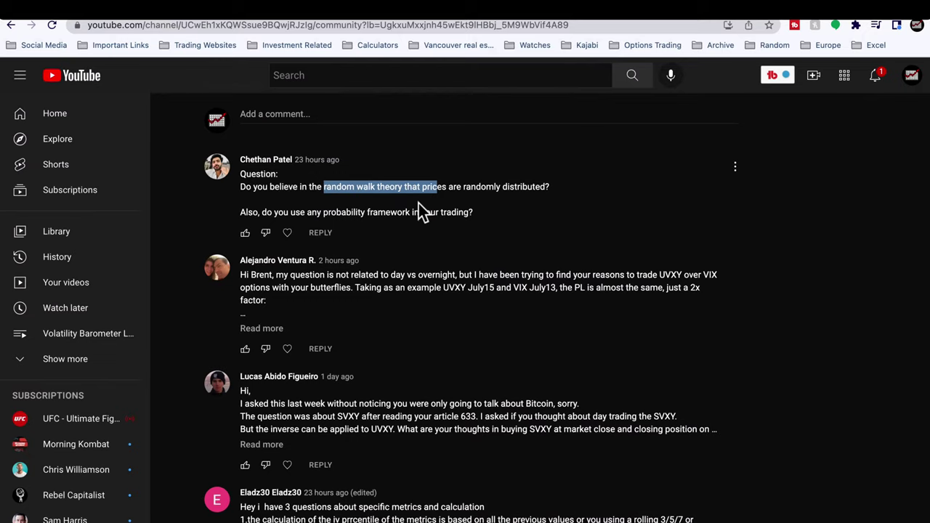
Return to the YouTube comments and highlight the question about using a probability framework in trading.
{"action": "left_click", "coordinate": [429, 211]}
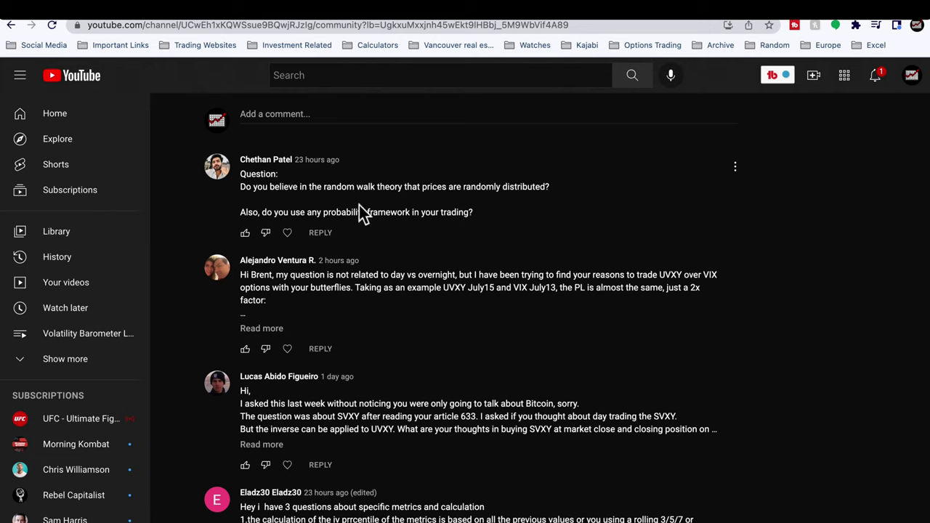
{"action": "left_click_drag", "start_coordinate": [471, 211], "coordinate": [229, 214]}
{"action": "left_click", "coordinate": [288, 209]}
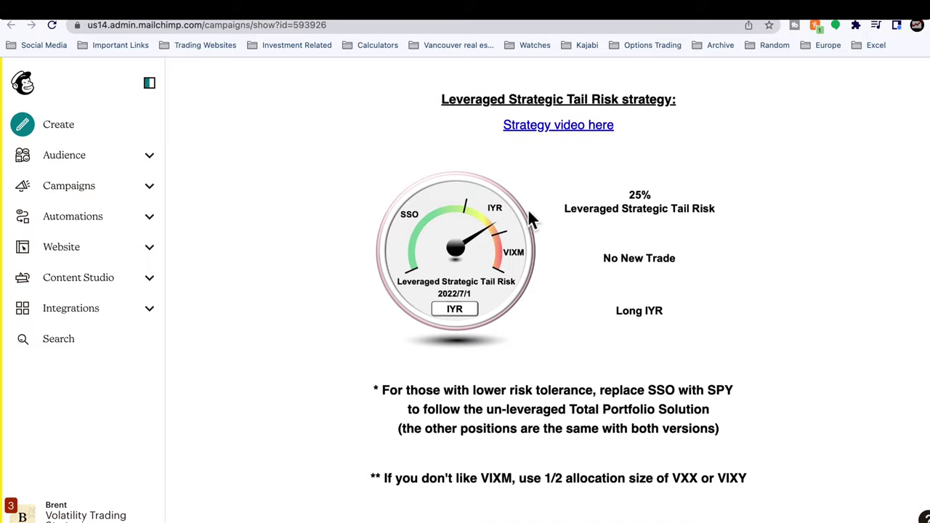
Switch to the Mailchimp campaign and examine the VTS Volatility Dashboard's specialty volatility metrics and their percentile ranks.
{"action": "scroll", "coordinate": [529, 214], "scroll_direction": "down", "scroll_amount": 15}
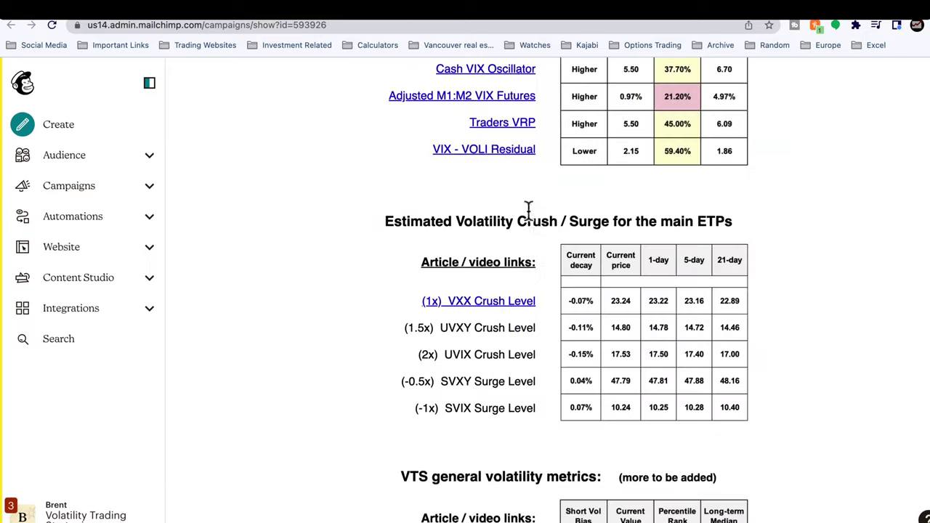
{"action": "scroll", "coordinate": [529, 214], "scroll_direction": "up", "scroll_amount": 3}
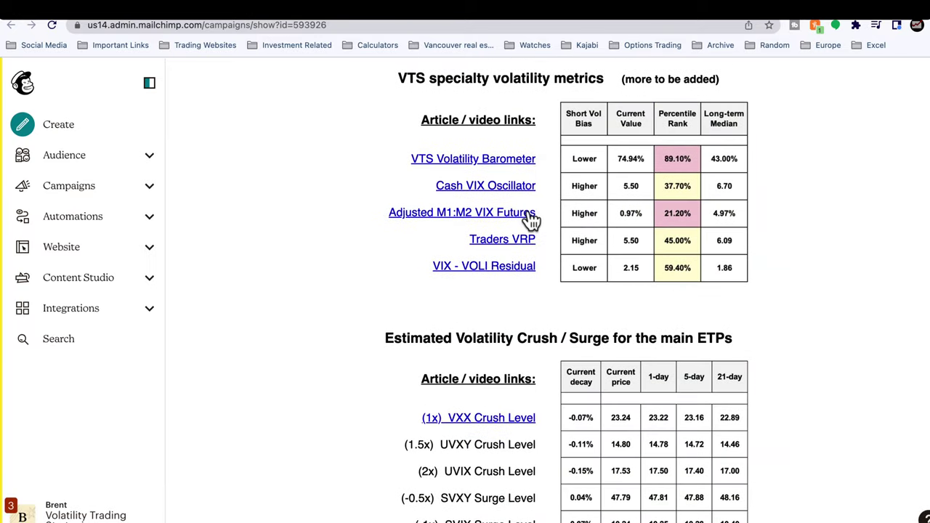
{"action": "scroll", "coordinate": [530, 221], "scroll_direction": "up", "scroll_amount": 2}
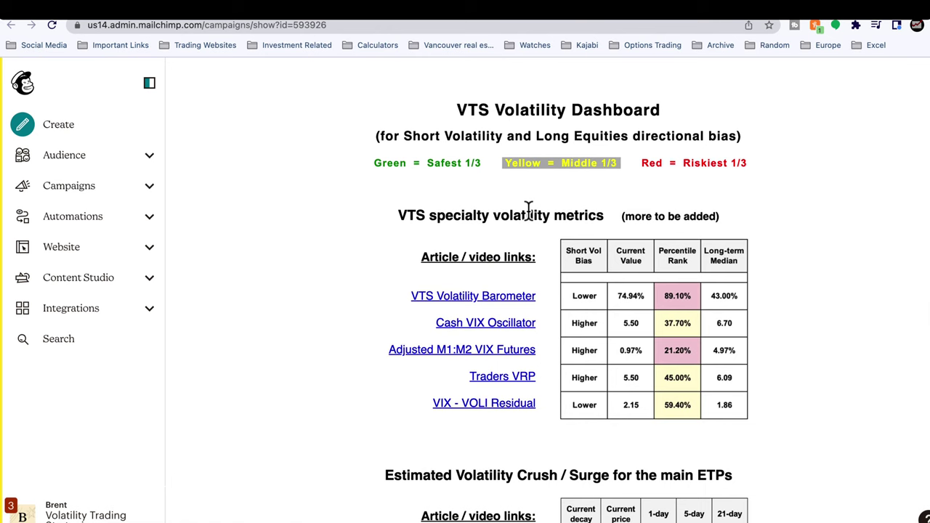
{"action": "scroll", "coordinate": [529, 210], "scroll_direction": "down", "scroll_amount": 1}
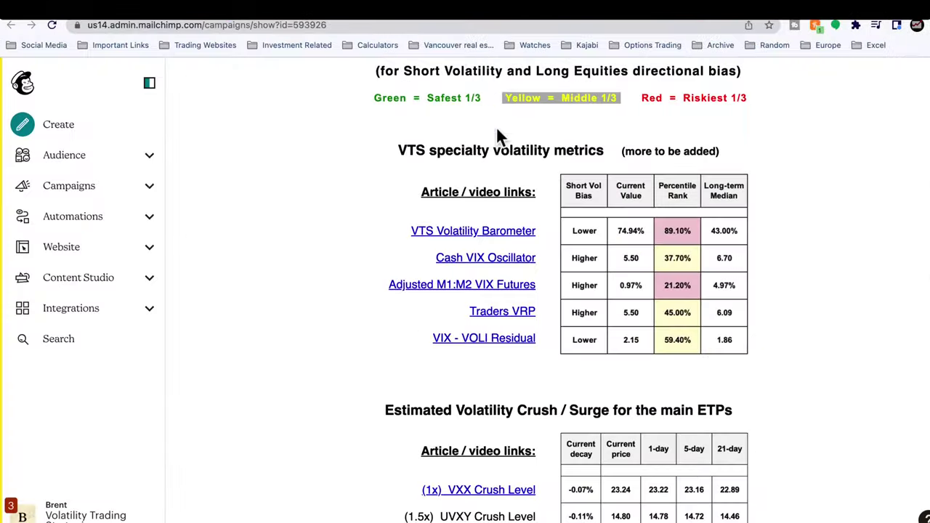
{"action": "left_click", "coordinate": [431, 20]}
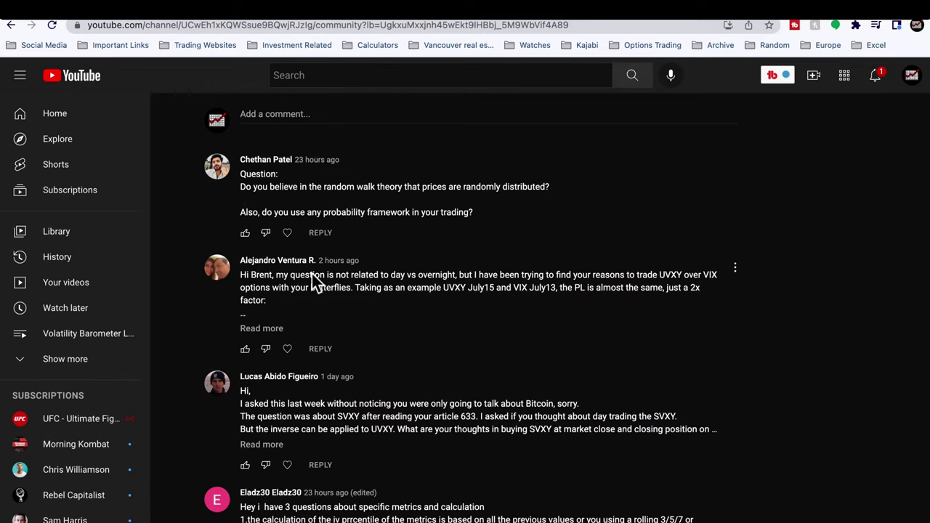
Return to YouTube, expand the comment on UVXY versus VIX butterflies, and highlight its expiry scenarios and max loss and profit lines.
{"action": "scroll", "coordinate": [312, 274], "scroll_direction": "down", "scroll_amount": 3}
{"action": "left_click", "coordinate": [260, 232]}
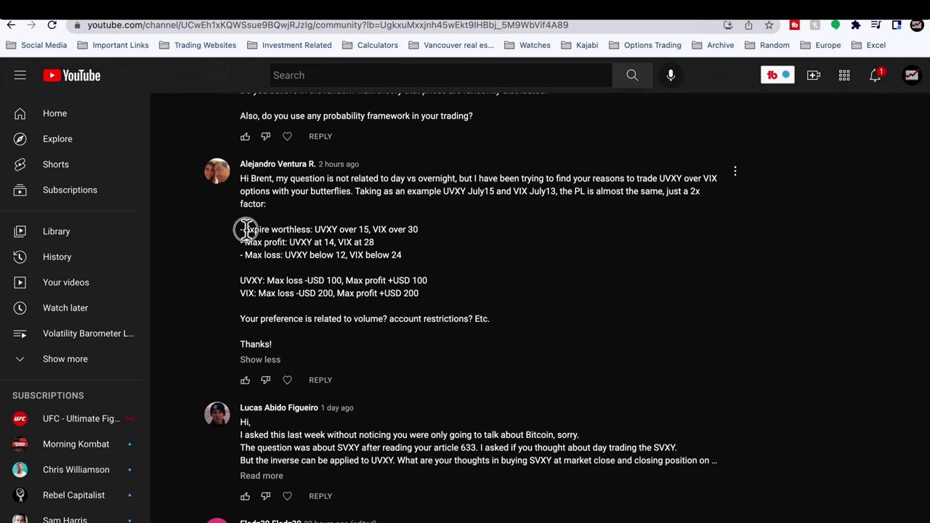
{"action": "left_click_drag", "start_coordinate": [245, 229], "coordinate": [404, 251]}
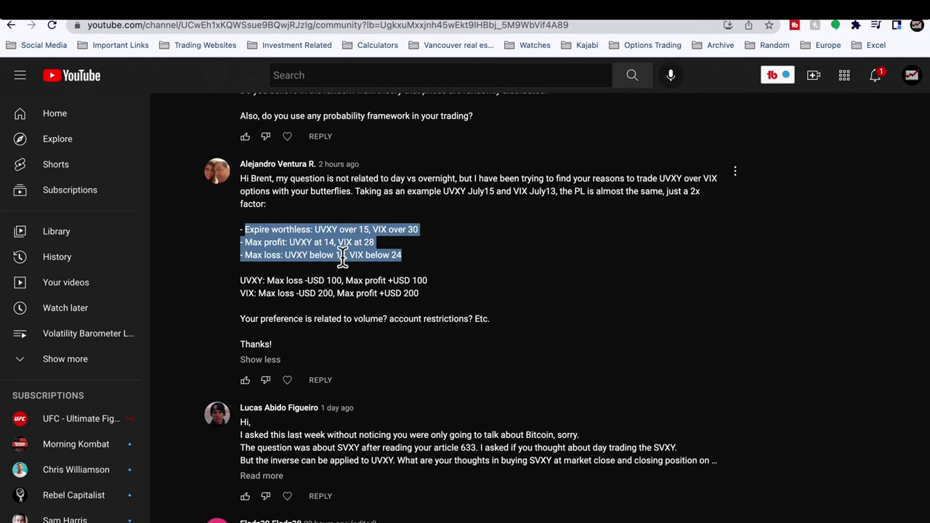
{"action": "left_click_drag", "start_coordinate": [257, 281], "coordinate": [414, 290]}
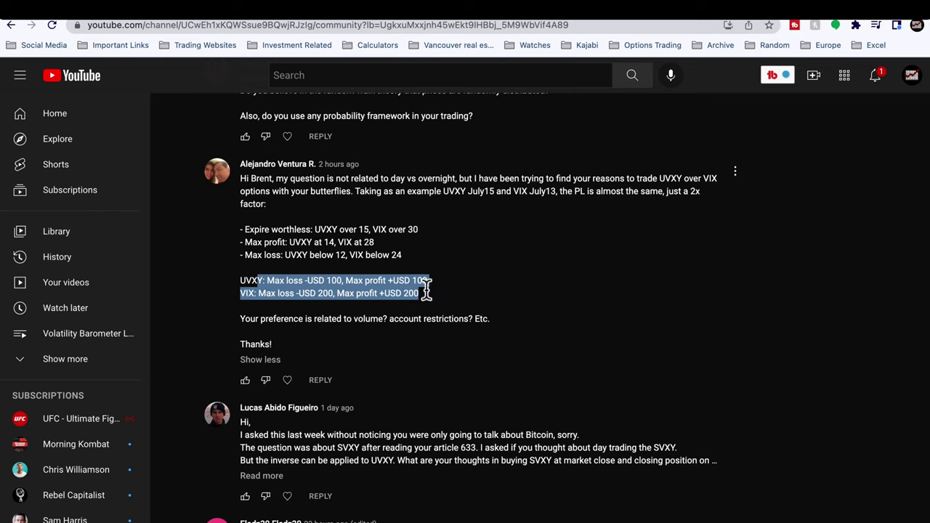
{"action": "left_click", "coordinate": [426, 291]}
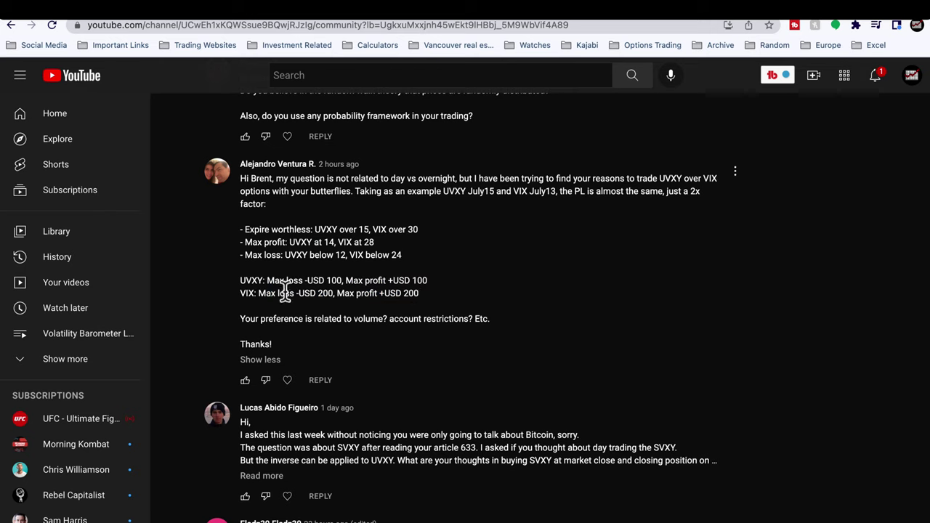
{"action": "left_click_drag", "start_coordinate": [242, 280], "coordinate": [423, 291]}
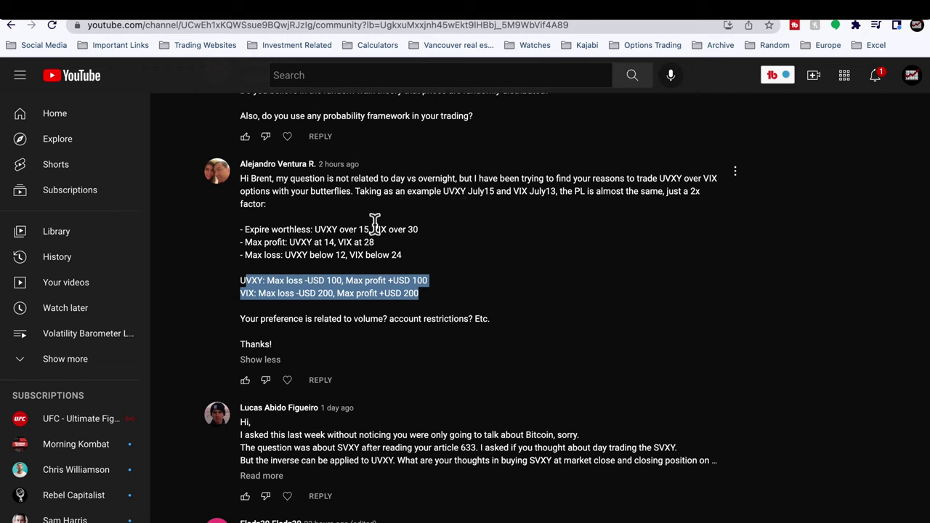
Switch to thinkorswim and load the VIX position in the risk profile analysis.
{"action": "key", "text": "super+Tab"}
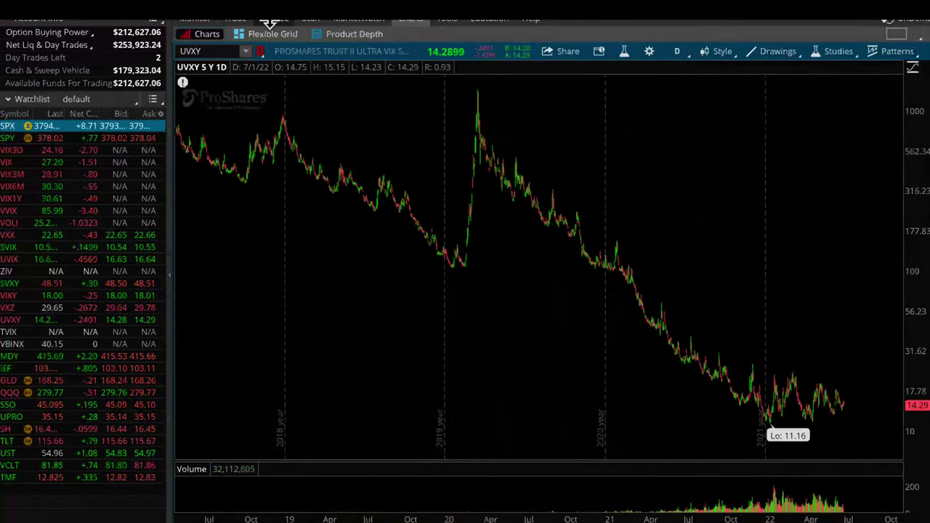
{"action": "left_click", "coordinate": [273, 19]}
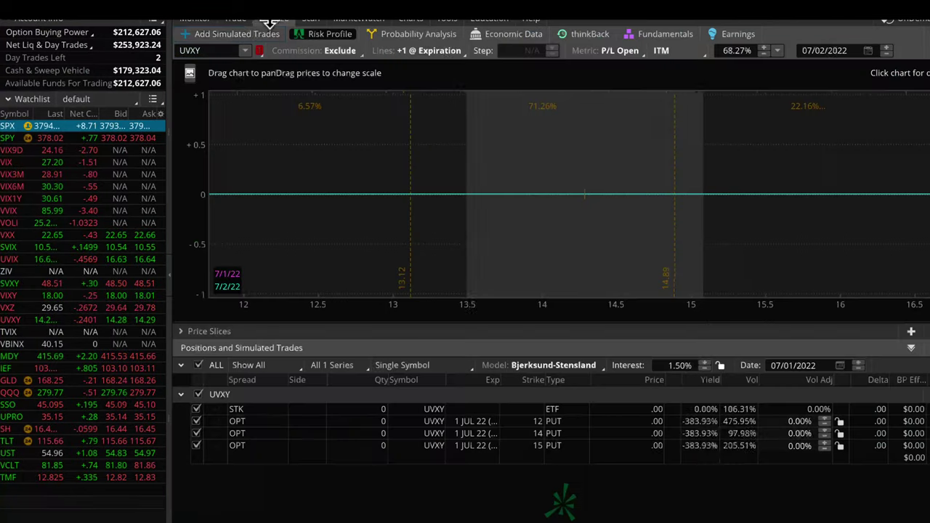
{"action": "left_click", "coordinate": [206, 50]}
{"action": "type", "text": "VIX"}
{"action": "key", "text": "Return"}
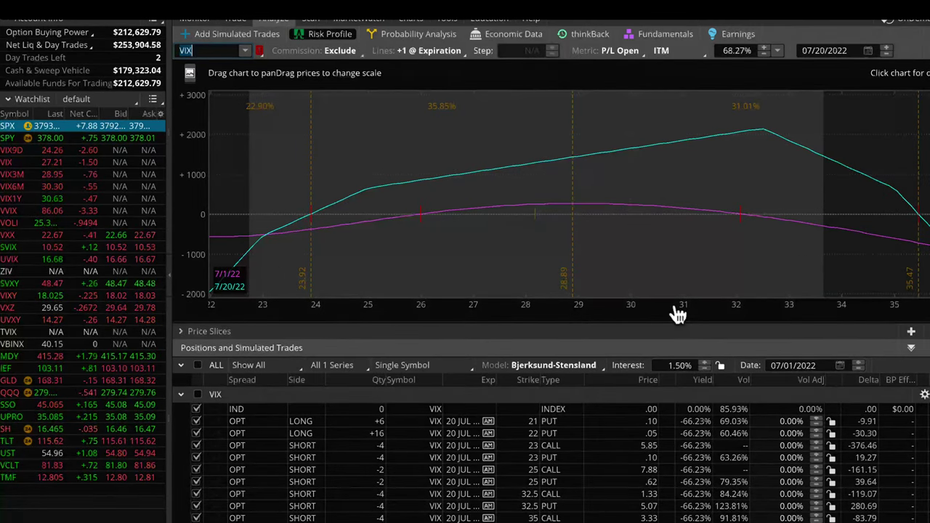
Examine the VIX risk profile across a wide price range, including the far upside and downside, and refocus on the 23 to 36 area.
{"action": "left_click_drag", "start_coordinate": [677, 314], "coordinate": [322, 307]}
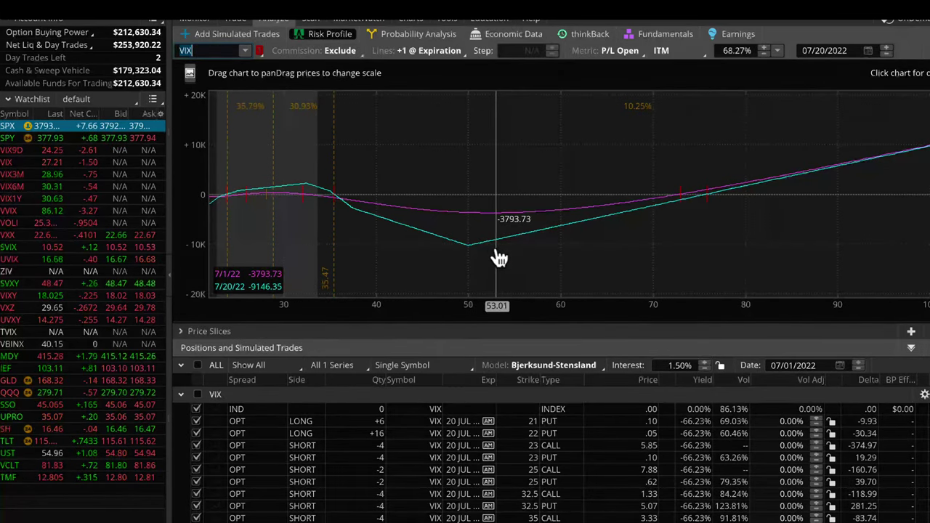
{"action": "left_click_drag", "start_coordinate": [451, 312], "coordinate": [849, 313]}
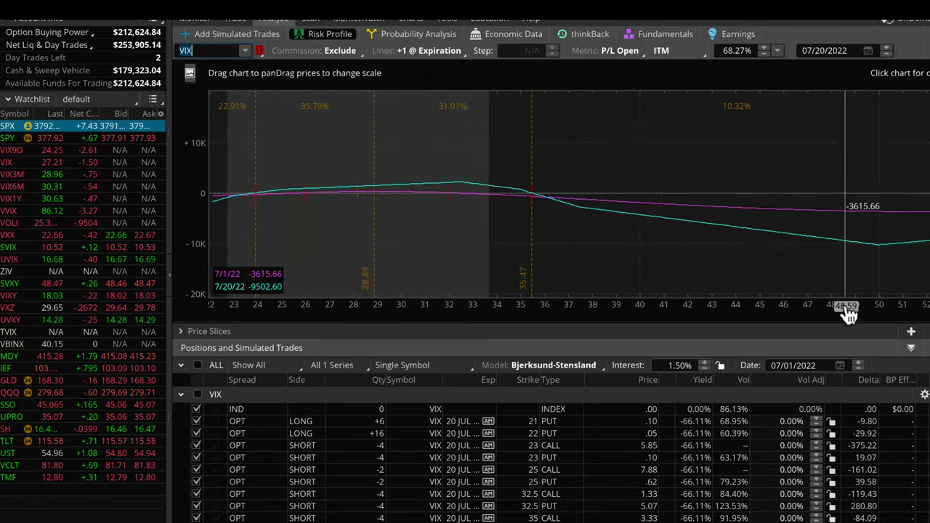
{"action": "left_click_drag", "start_coordinate": [598, 245], "coordinate": [790, 232]}
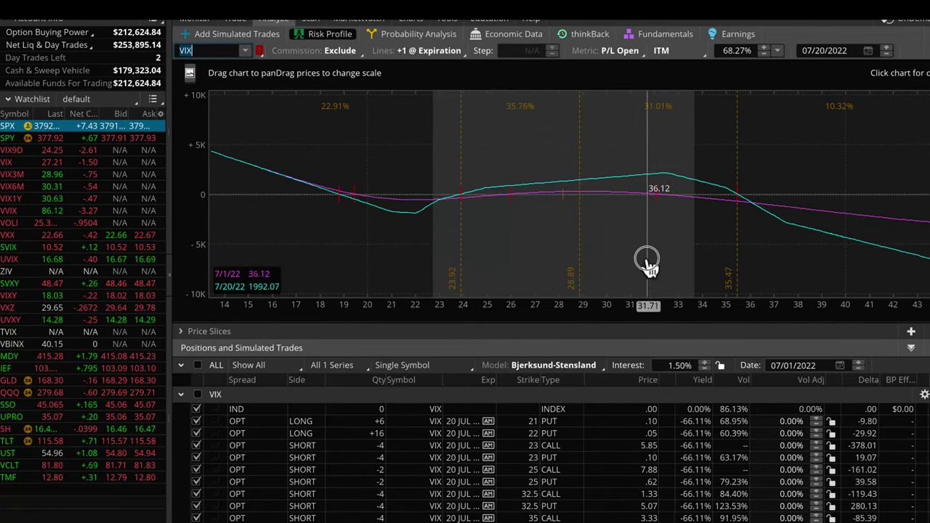
{"action": "left_click_drag", "start_coordinate": [647, 262], "coordinate": [465, 228]}
{"action": "left_click_drag", "start_coordinate": [385, 312], "coordinate": [557, 266]}
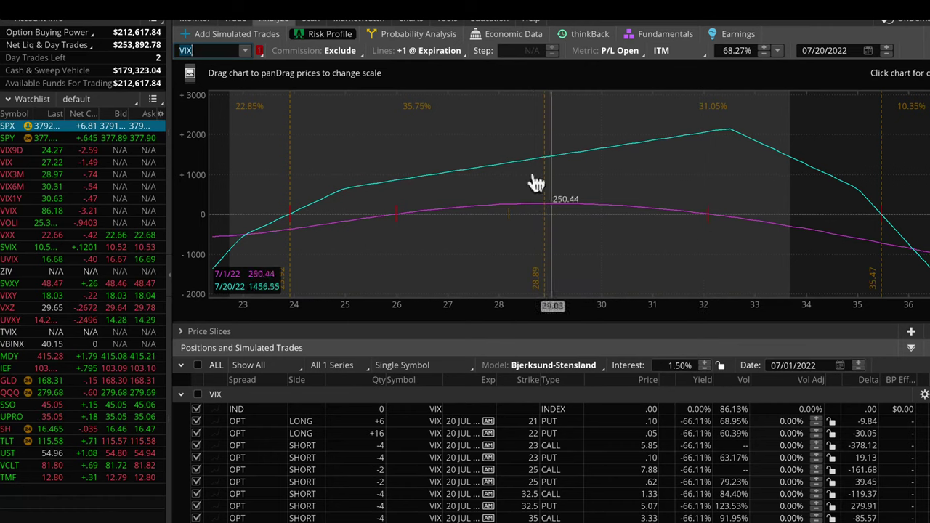
Open the activity and positions view, collapse the UVXY group and expand the VIX group in the position statement.
{"action": "left_click", "coordinate": [195, 18]}
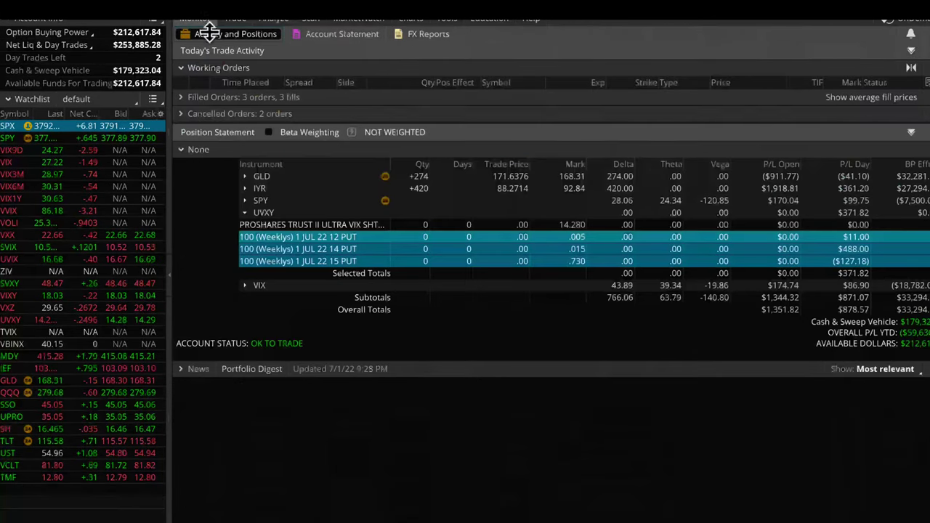
{"action": "left_click", "coordinate": [246, 212]}
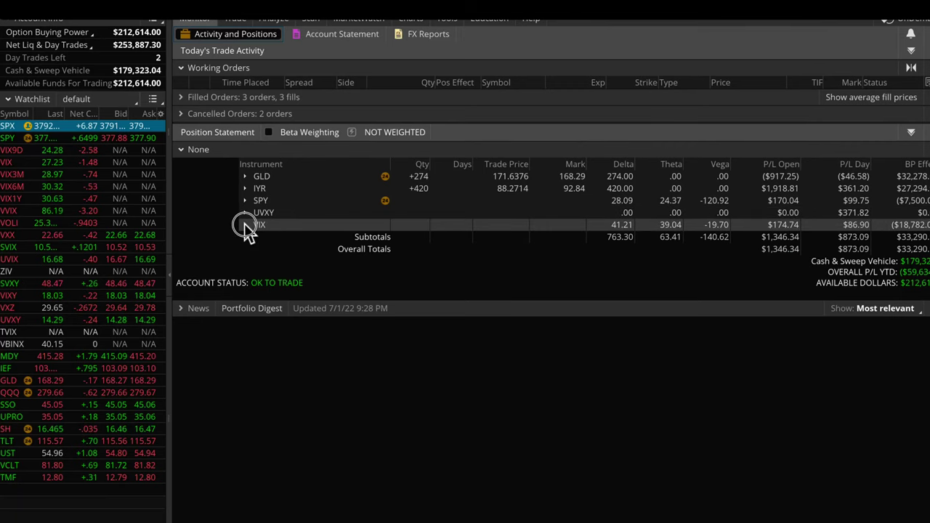
{"action": "left_click", "coordinate": [245, 225]}
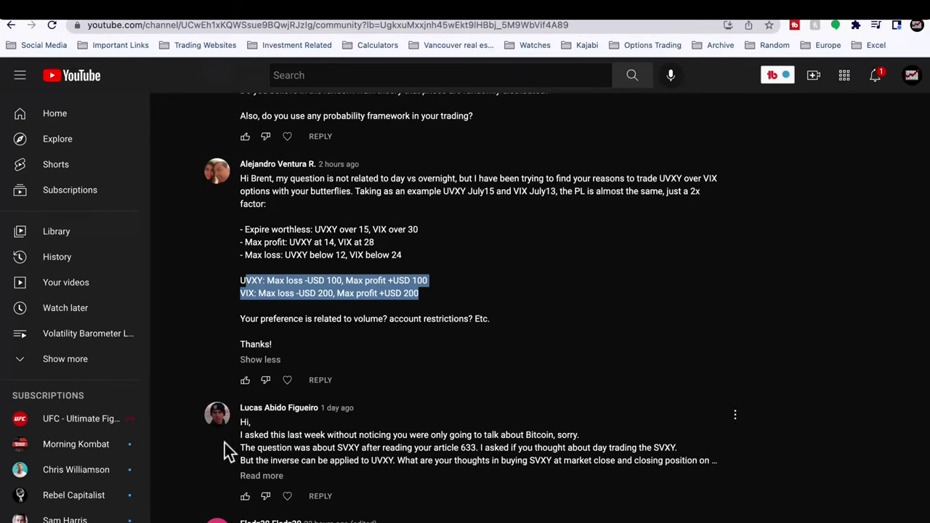
Clear the text highlight and expand the comment about buying SVXY at market close and closing at the next day's opening.
{"action": "left_click", "coordinate": [378, 223]}
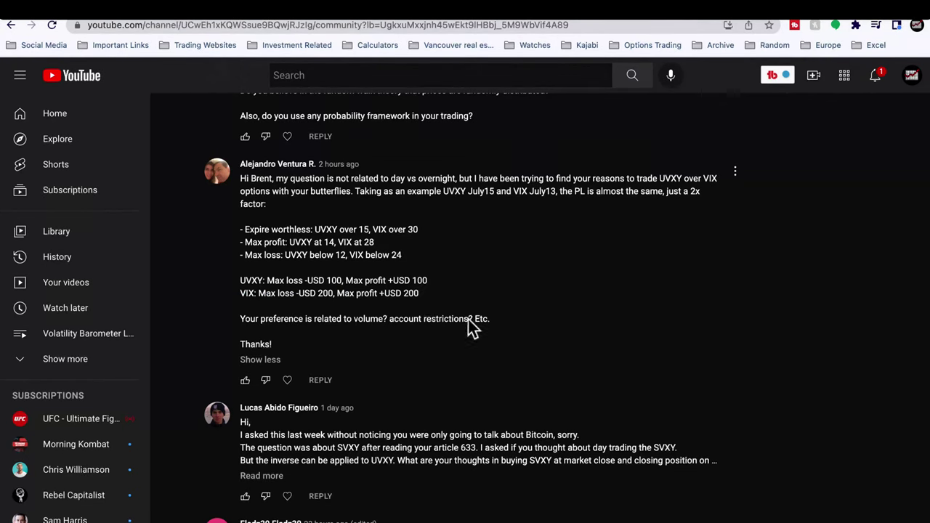
{"action": "scroll", "coordinate": [489, 318], "scroll_direction": "down", "scroll_amount": 5}
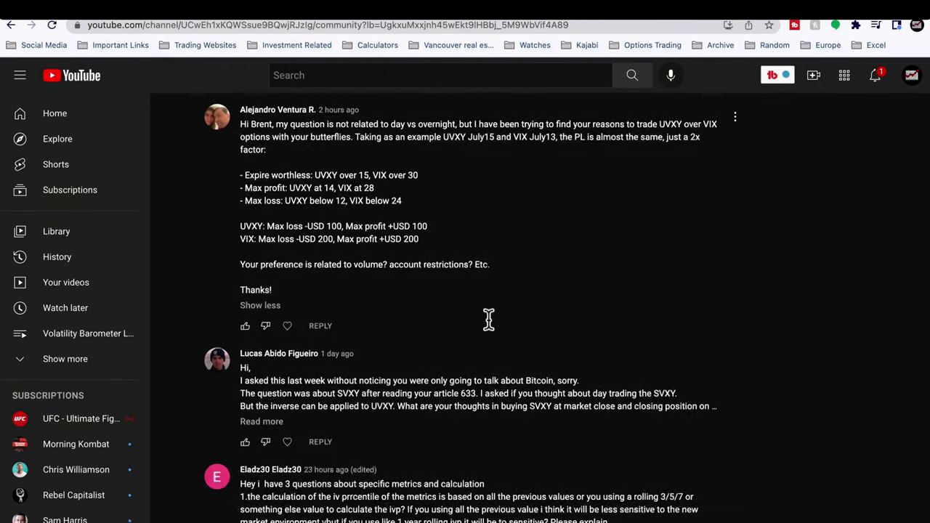
{"action": "left_click", "coordinate": [261, 283]}
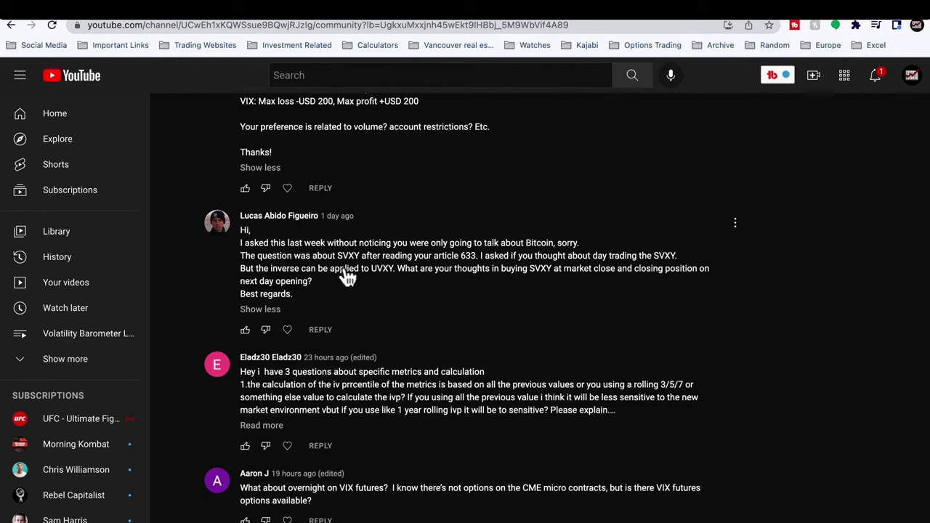
Expand the comment with three questions on IV percentile calculation, the VIX-VOLI metric and the VXX crush level.
{"action": "scroll", "coordinate": [479, 251], "scroll_direction": "down", "scroll_amount": 3}
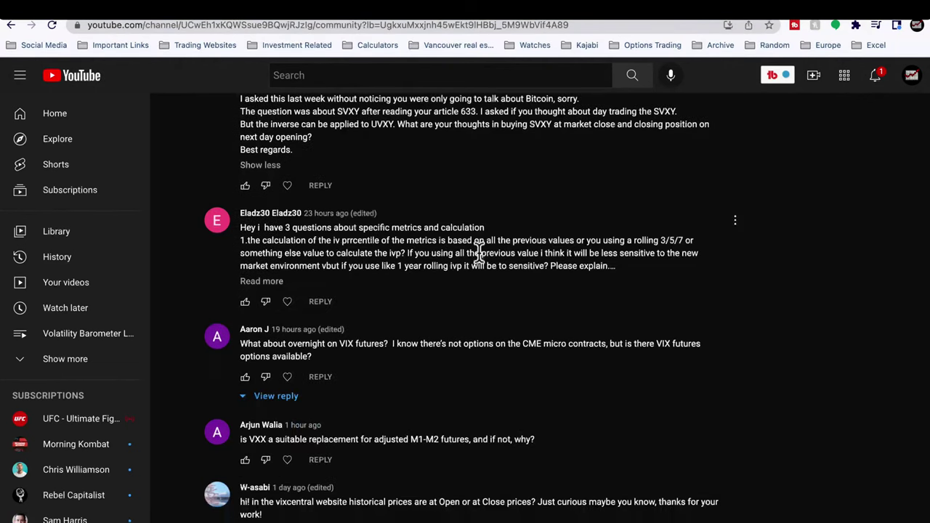
{"action": "scroll", "coordinate": [328, 156], "scroll_direction": "down", "scroll_amount": 1}
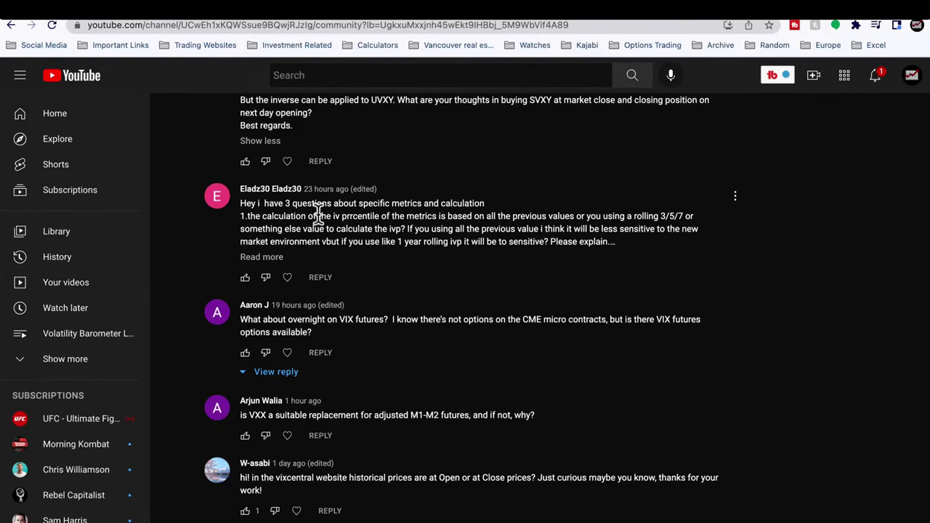
{"action": "scroll", "coordinate": [284, 189], "scroll_direction": "up", "scroll_amount": 2}
{"action": "scroll", "coordinate": [284, 197], "scroll_direction": "down", "scroll_amount": 2}
{"action": "left_click", "coordinate": [271, 258]}
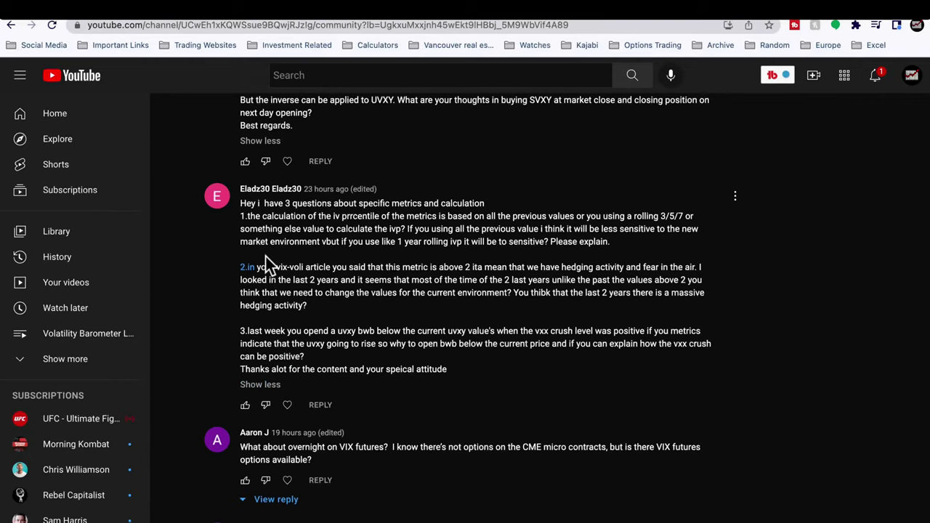
{"action": "scroll", "coordinate": [421, 284], "scroll_direction": "down", "scroll_amount": 2}
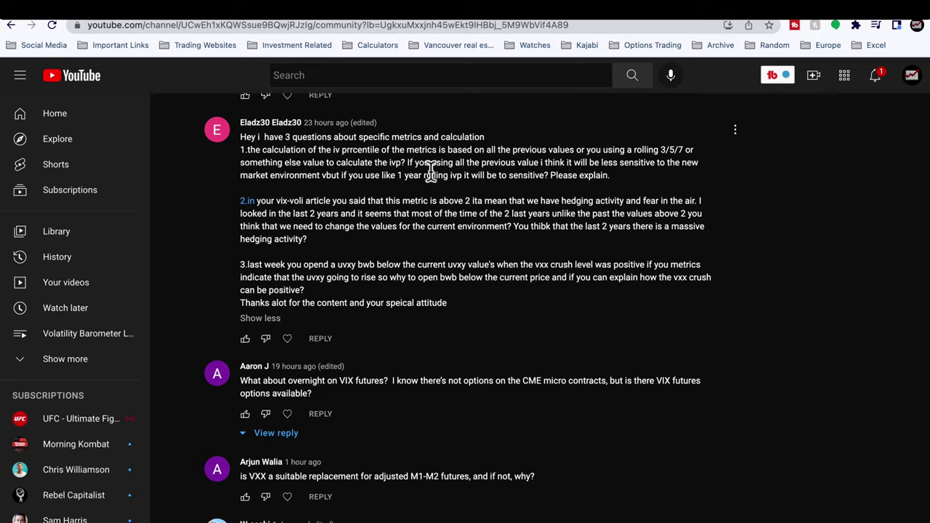
Switch to the VTS Volatility Dashboard and examine the percentile ranks in the specialty and general volatility metrics tables.
{"action": "key", "text": "ctrl+Tab"}
{"action": "scroll", "coordinate": [365, 262], "scroll_direction": "down", "scroll_amount": 2}
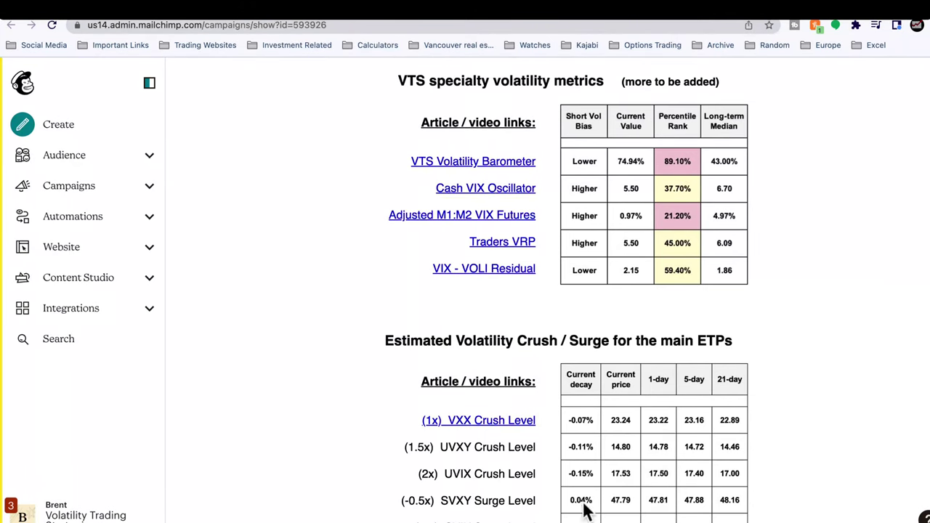
{"action": "scroll", "coordinate": [550, 269], "scroll_direction": "up", "scroll_amount": 5}
{"action": "scroll", "coordinate": [550, 270], "scroll_direction": "down", "scroll_amount": 3}
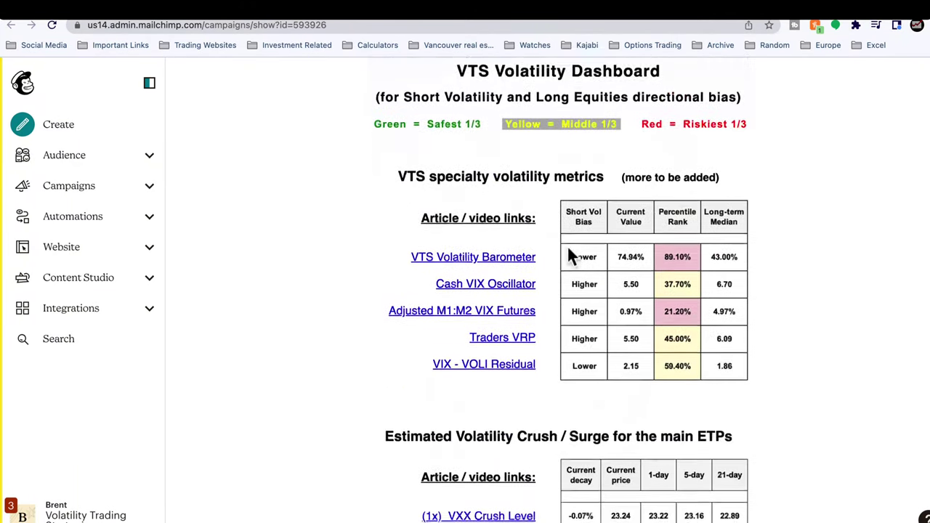
{"action": "scroll", "coordinate": [618, 291], "scroll_direction": "down", "scroll_amount": 1}
{"action": "scroll", "coordinate": [608, 333], "scroll_direction": "down", "scroll_amount": 10}
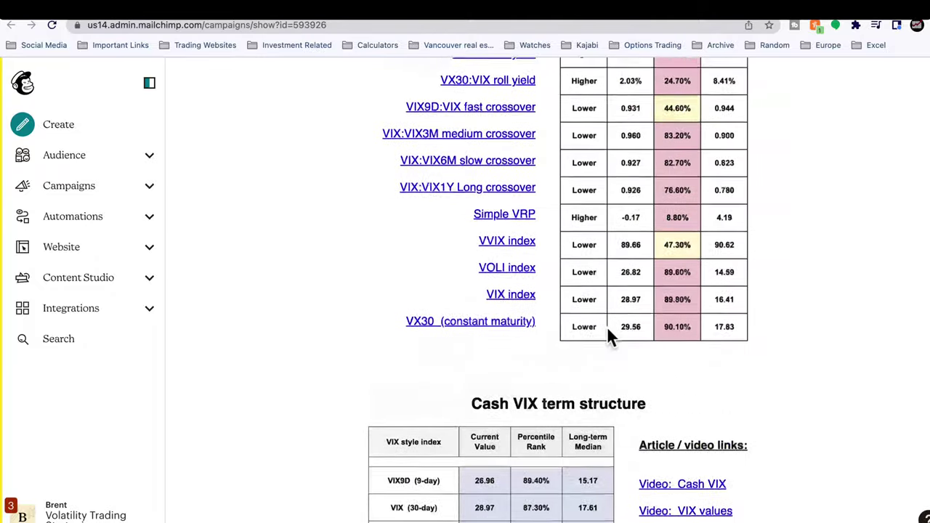
{"action": "scroll", "coordinate": [608, 330], "scroll_direction": "up", "scroll_amount": 3}
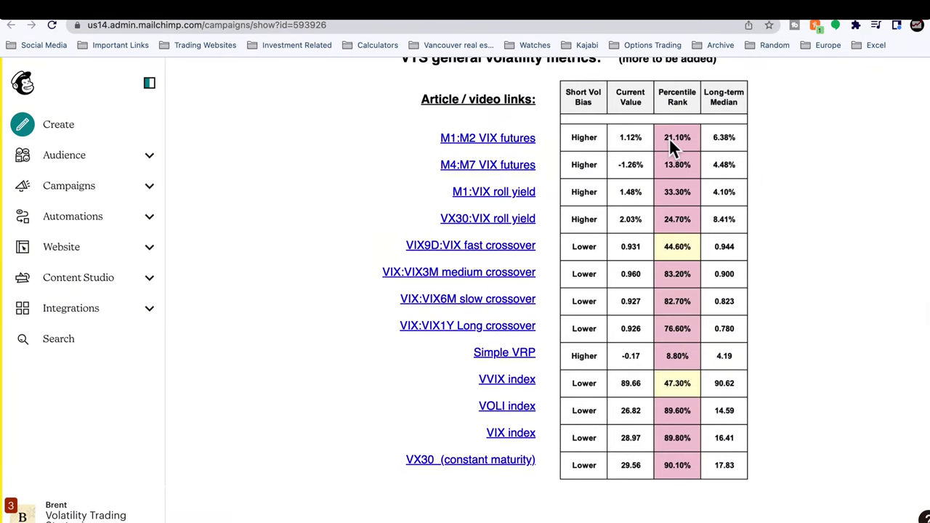
Return to the YouTube comment and highlight parts of question 2 about VIX-VOLI values above 2, clearing the highlight after reading.
{"action": "left_click", "coordinate": [405, 20]}
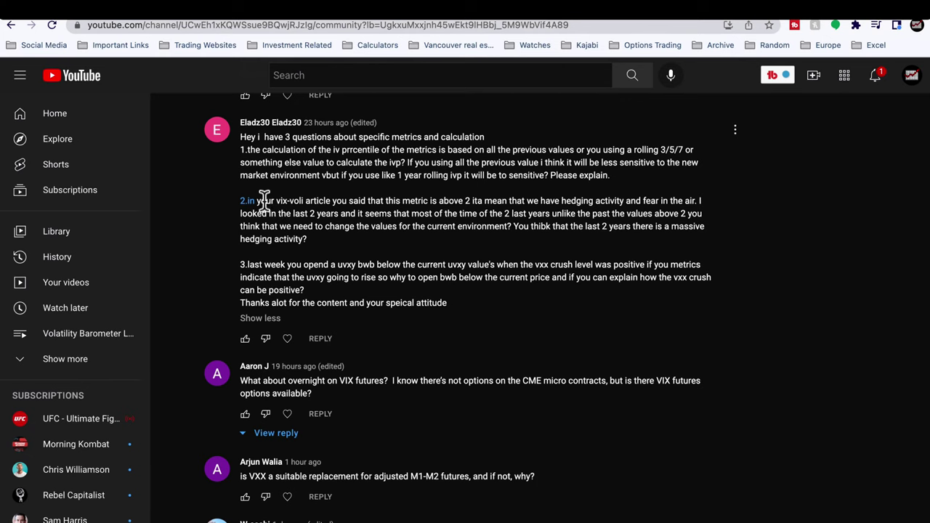
{"action": "left_click_drag", "start_coordinate": [266, 201], "coordinate": [398, 202]}
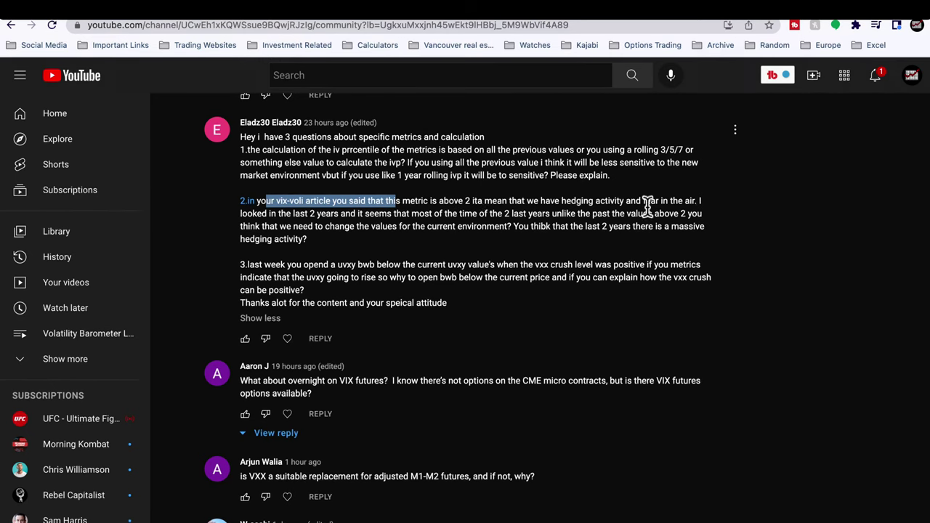
{"action": "left_click_drag", "start_coordinate": [305, 214], "coordinate": [530, 220]}
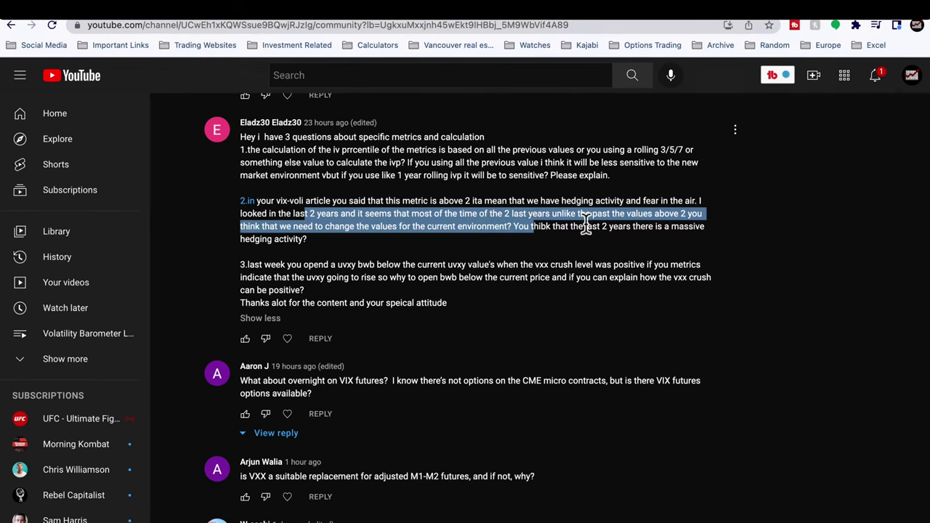
{"action": "left_click", "coordinate": [567, 221]}
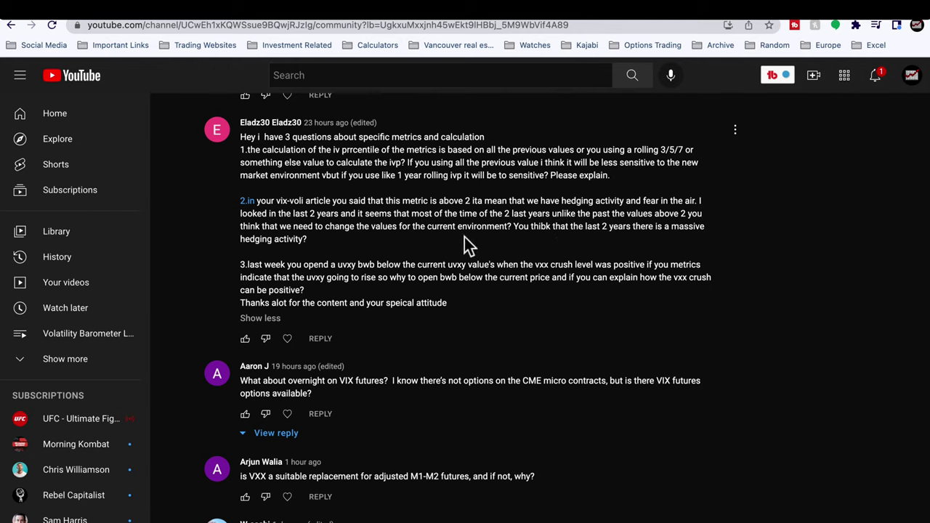
Switch back to the VTS Volatility Dashboard and check the VIX - VOLI Residual row in the specialty volatility metrics.
{"action": "left_click", "coordinate": [697, 8]}
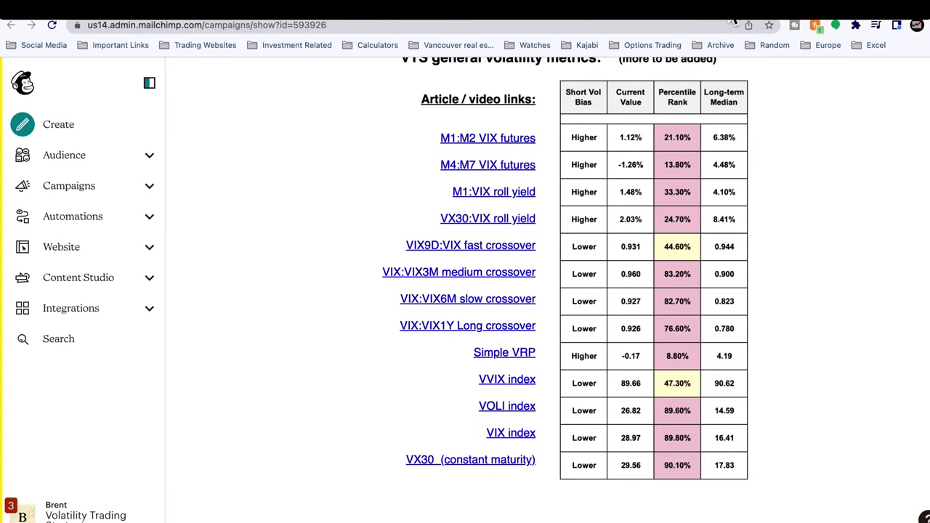
{"action": "scroll", "coordinate": [416, 288], "scroll_direction": "down", "scroll_amount": 2}
{"action": "scroll", "coordinate": [415, 286], "scroll_direction": "down", "scroll_amount": 10}
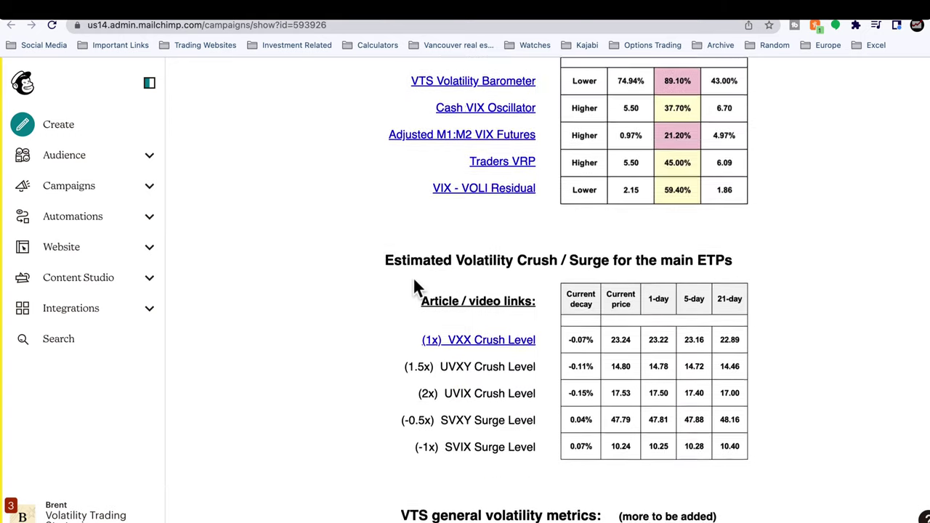
{"action": "scroll", "coordinate": [415, 286], "scroll_direction": "up", "scroll_amount": 3}
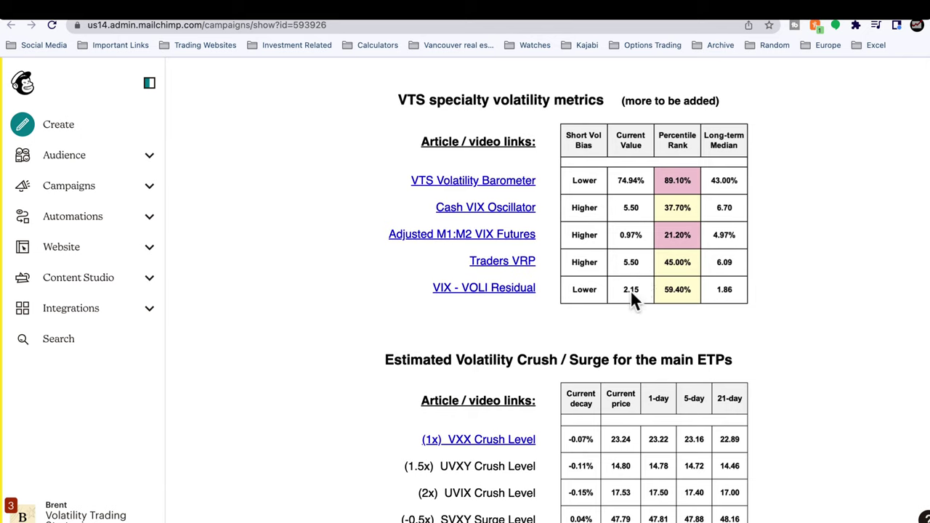
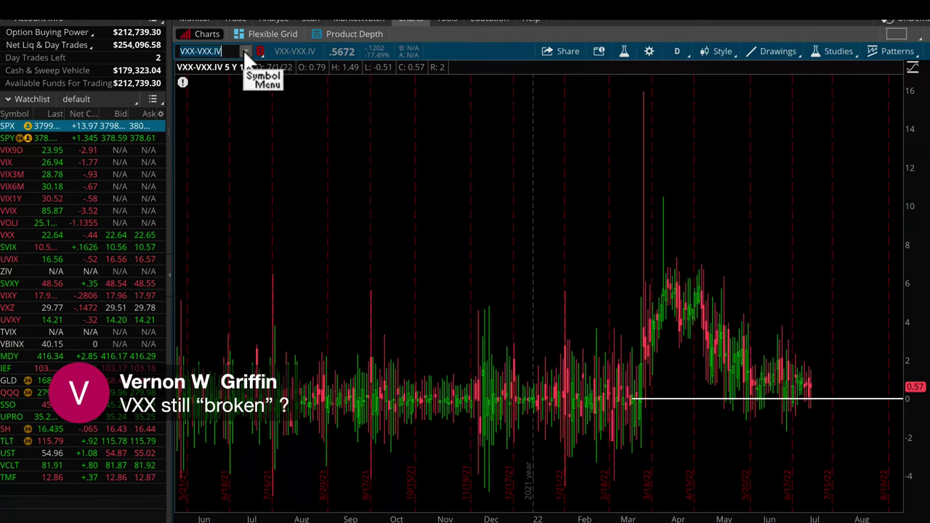
In thinkorswim, chart VXX on its own, and return to the VXX-VXX.IV spread zoomed in from mid-2021 onward.
{"action": "type", "text": "VXX"}
{"action": "key", "text": "Return"}
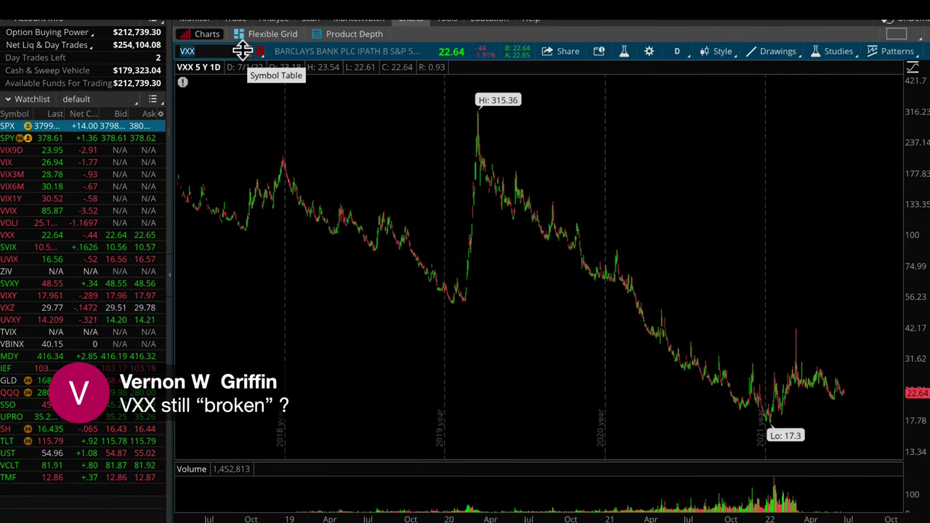
{"action": "type", "text": "X-VV"}
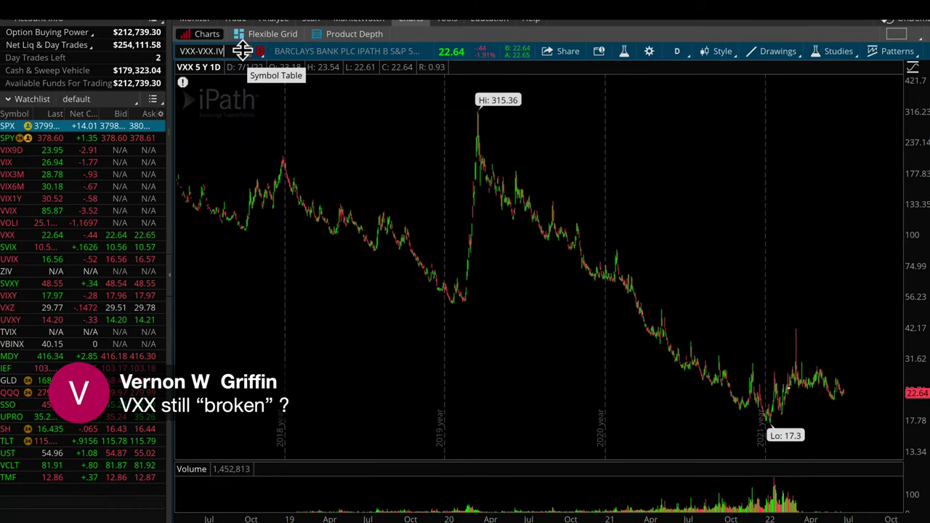
{"action": "key", "text": "Return"}
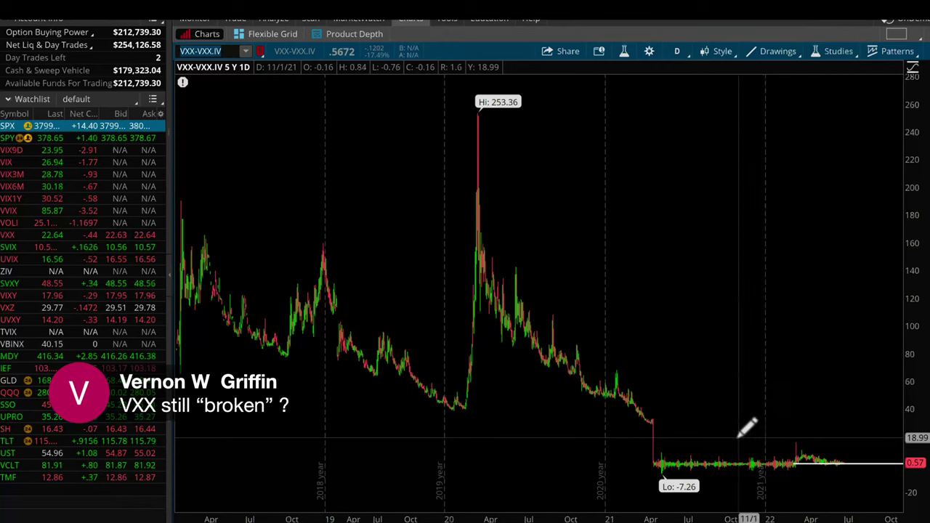
{"action": "left_click_drag", "start_coordinate": [679, 428], "coordinate": [902, 414]}
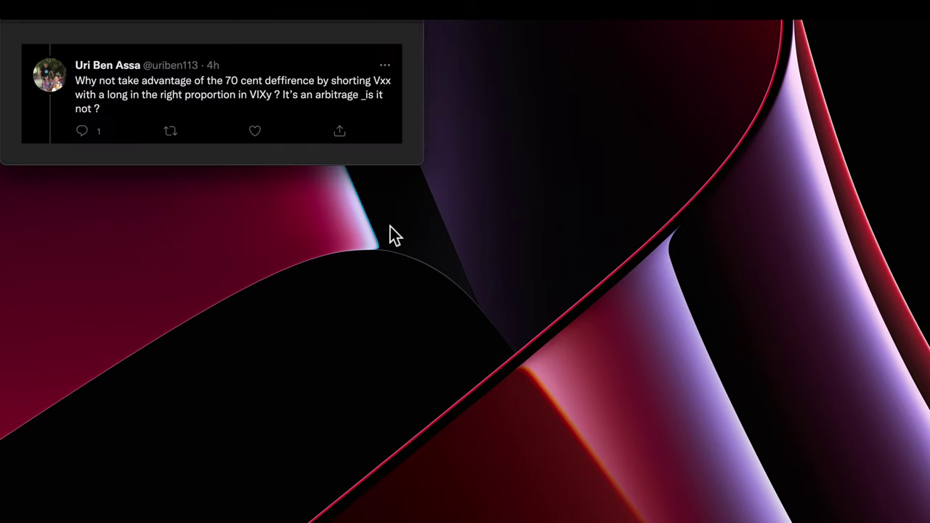
Enlarge and close the tweet images about shorting VXX against long VIXY and the reply calling the arbitrage not worth the risk.
{"action": "left_click_drag", "start_coordinate": [420, 165], "coordinate": [654, 317]}
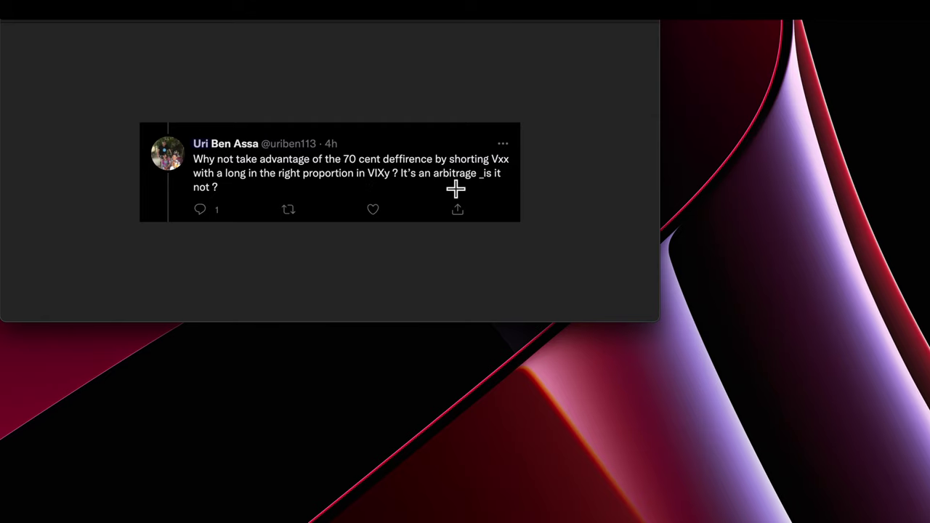
{"action": "left_click", "coordinate": [19, 24]}
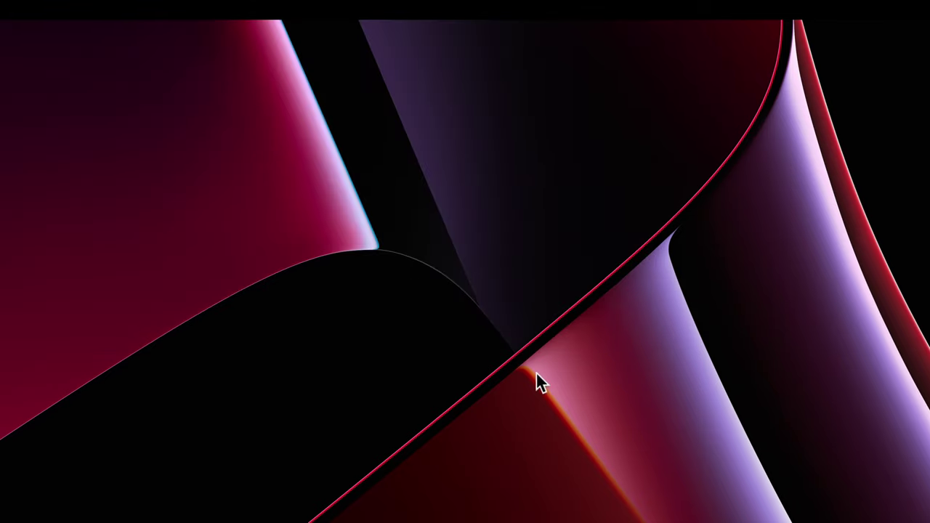
{"action": "left_click", "coordinate": [498, 513]}
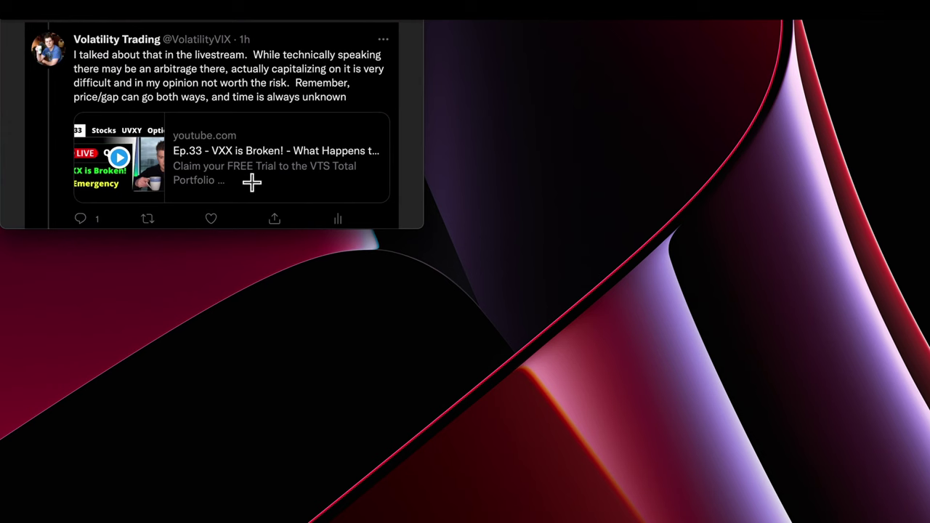
{"action": "scroll", "coordinate": [418, 225], "scroll_direction": "up", "scroll_amount": 3}
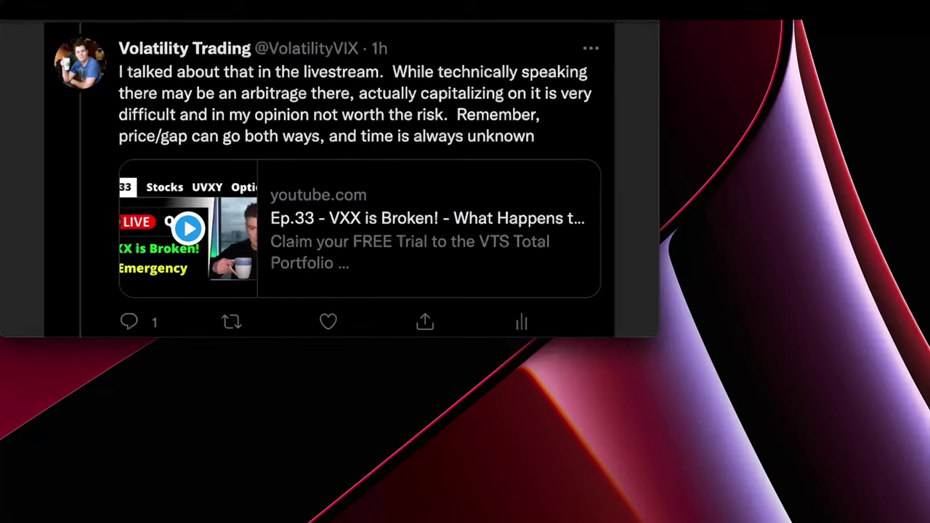
{"action": "left_click", "coordinate": [20, 24]}
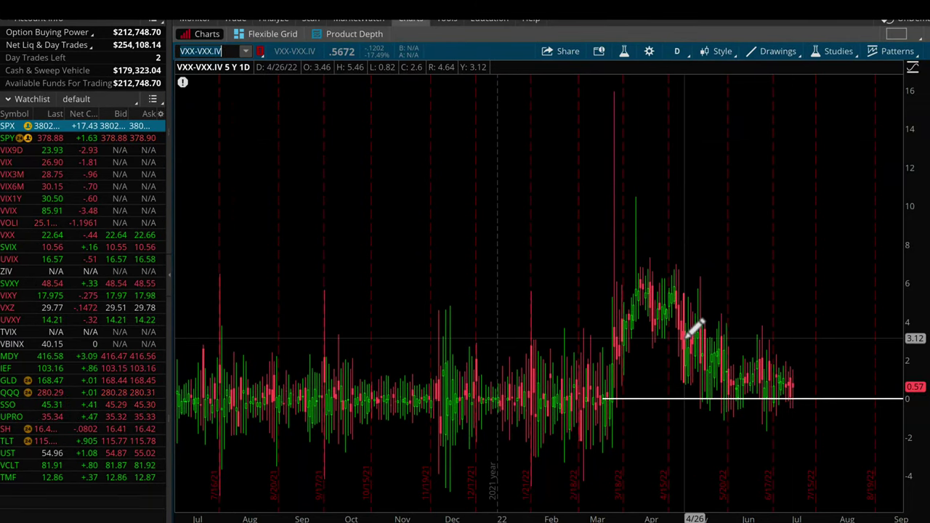
Minimise the chart window and enlarge the tweet images on holding the arbitrage in shares and the reply saying it is not risk free.
{"action": "key", "text": "super+m"}
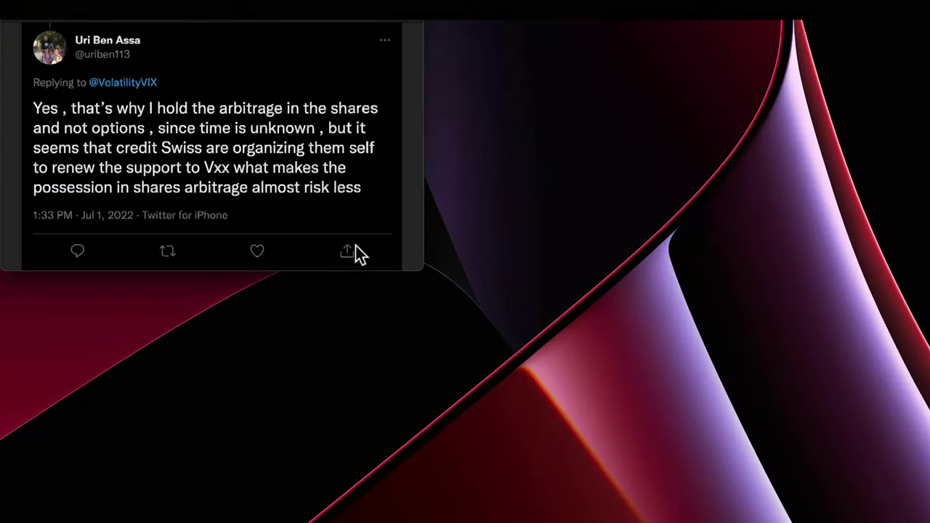
{"action": "left_click_drag", "start_coordinate": [417, 267], "coordinate": [466, 284]}
{"action": "double_click", "coordinate": [466, 284]}
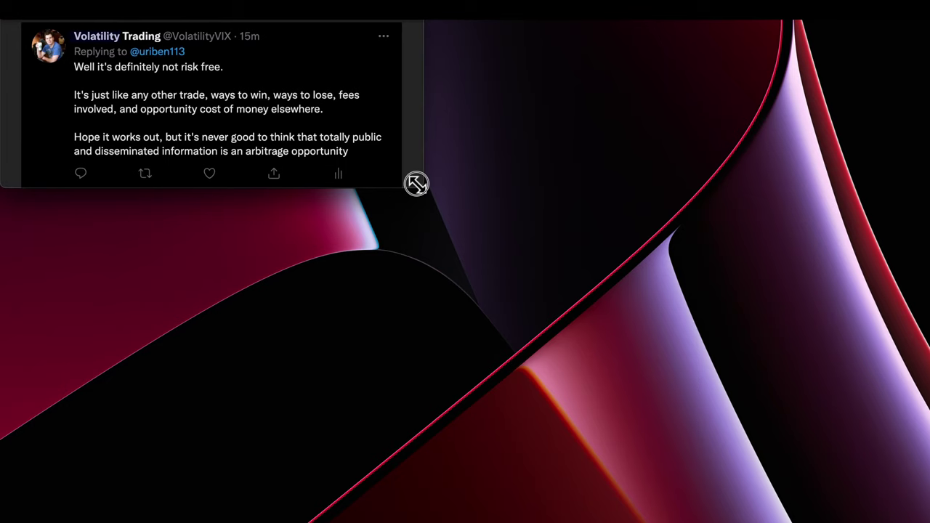
{"action": "left_click_drag", "start_coordinate": [415, 182], "coordinate": [851, 457]}
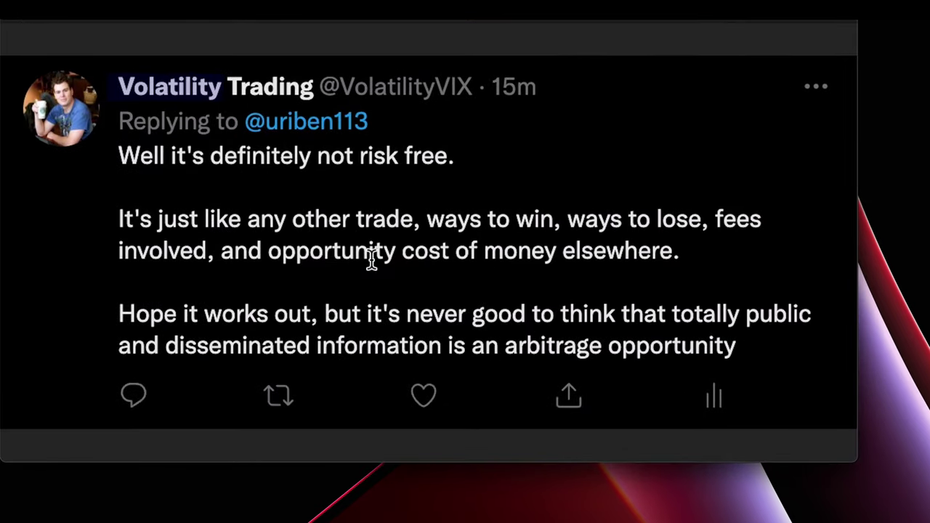